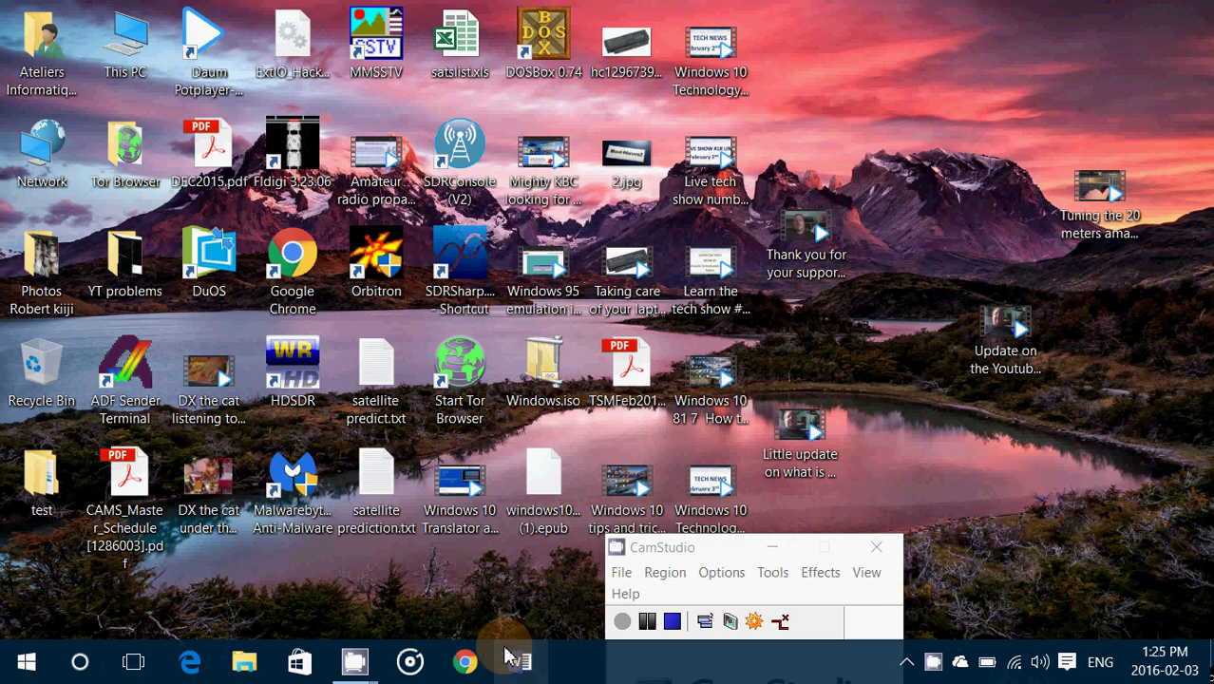
# Look up WiFi Analyzer in the Windows Store, view its product page, and close the Store
pyautogui.click(304, 652)
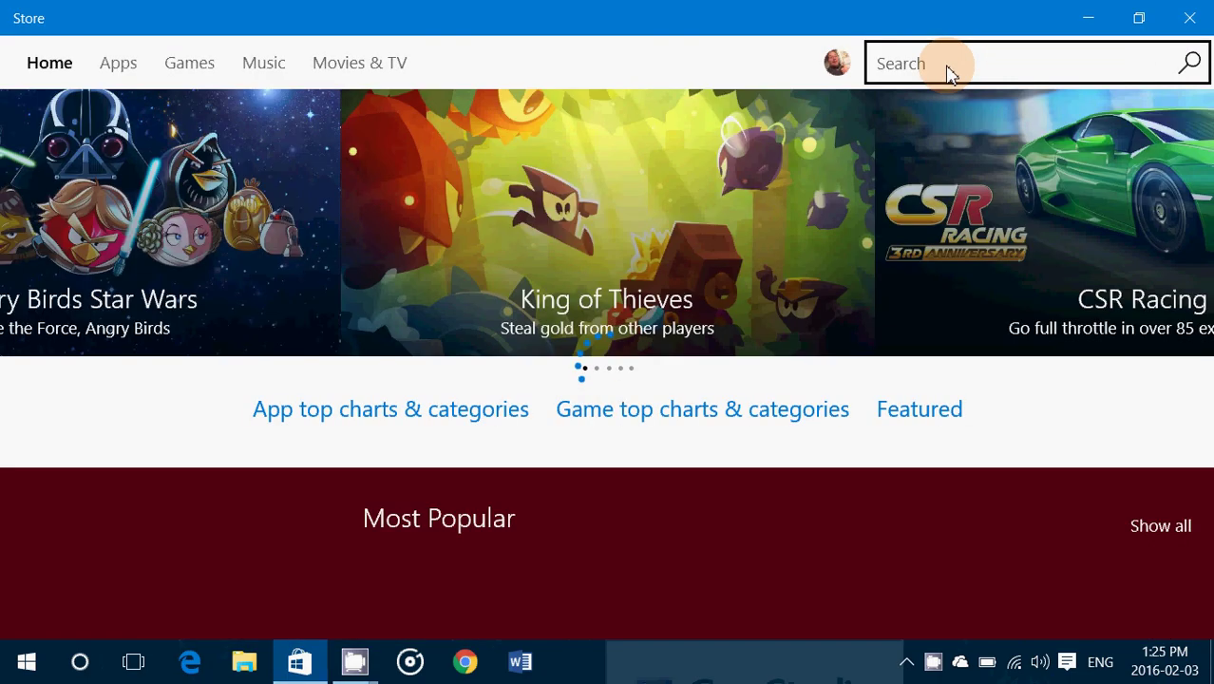
pyautogui.click(948, 73)
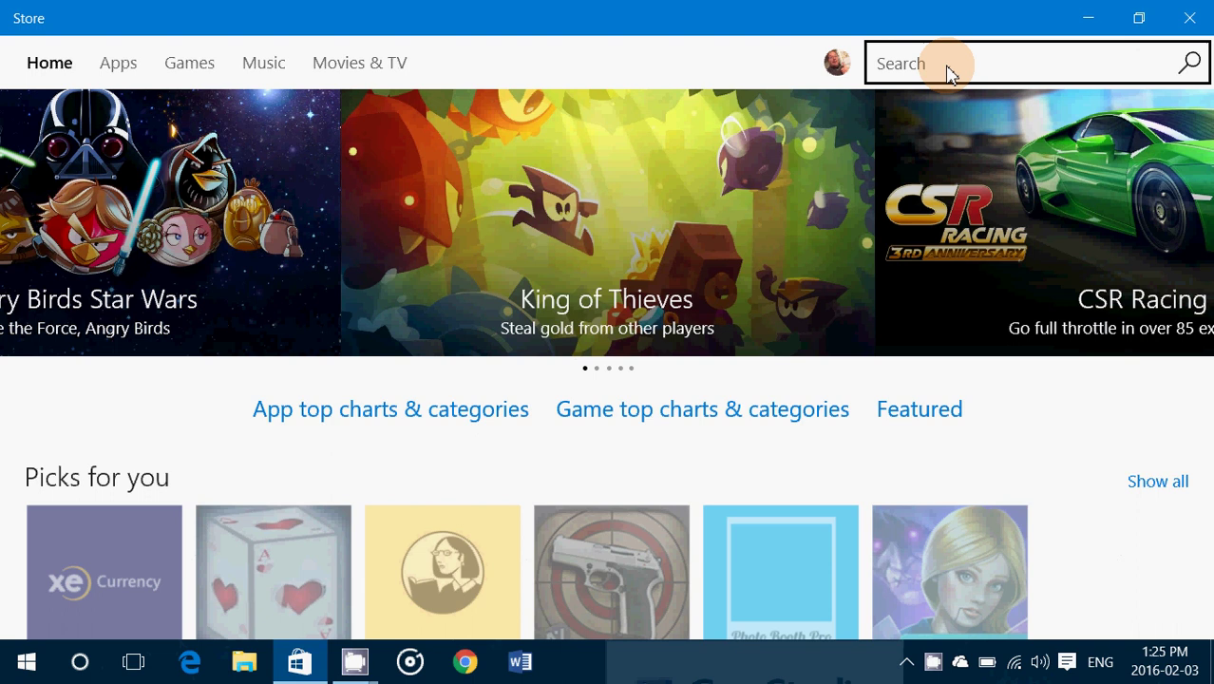
pyautogui.write('wifi a')
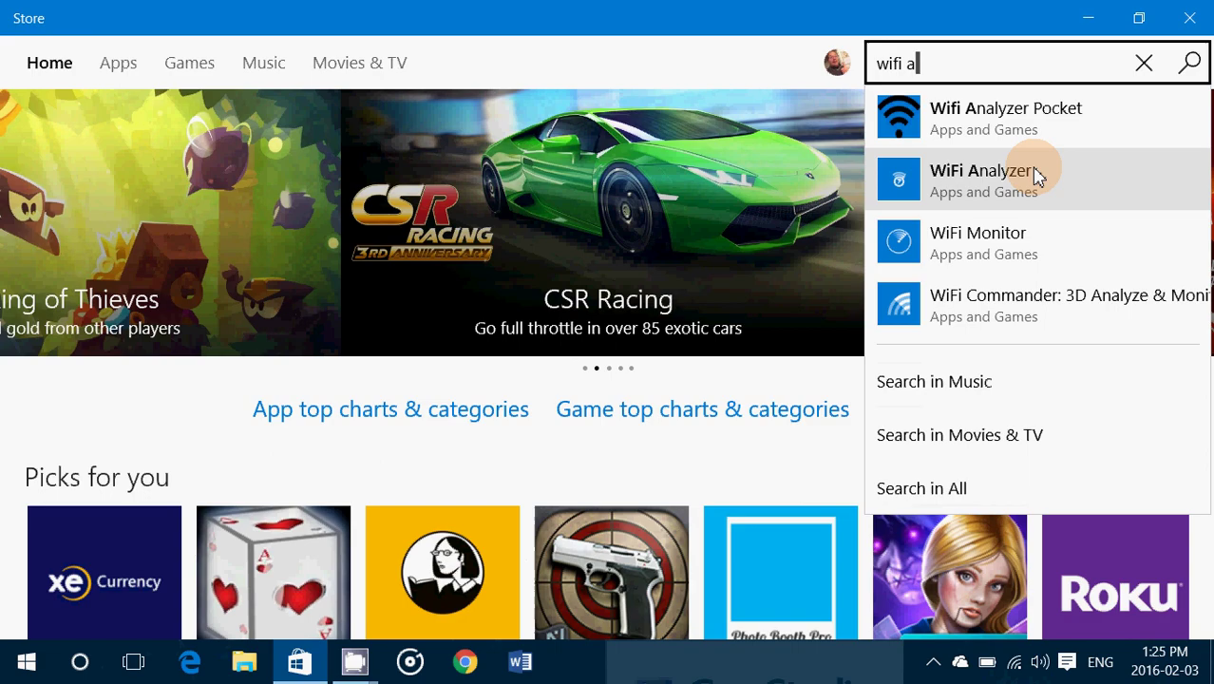
pyautogui.write('na')
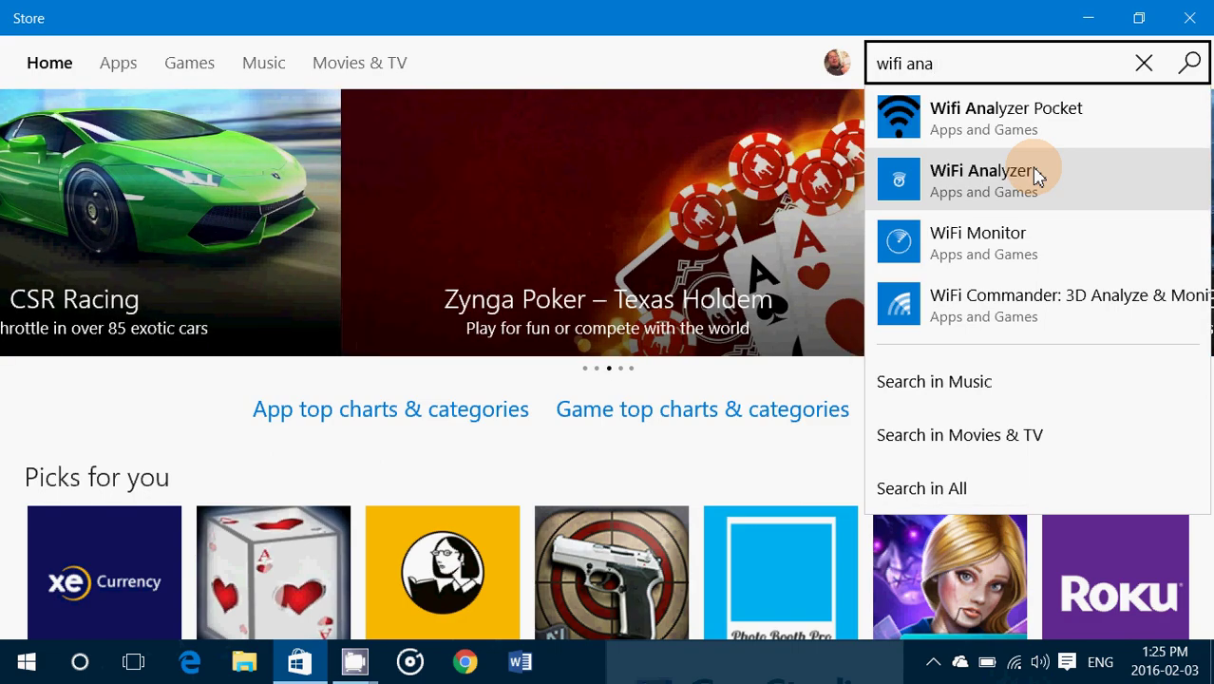
pyautogui.click(974, 178)
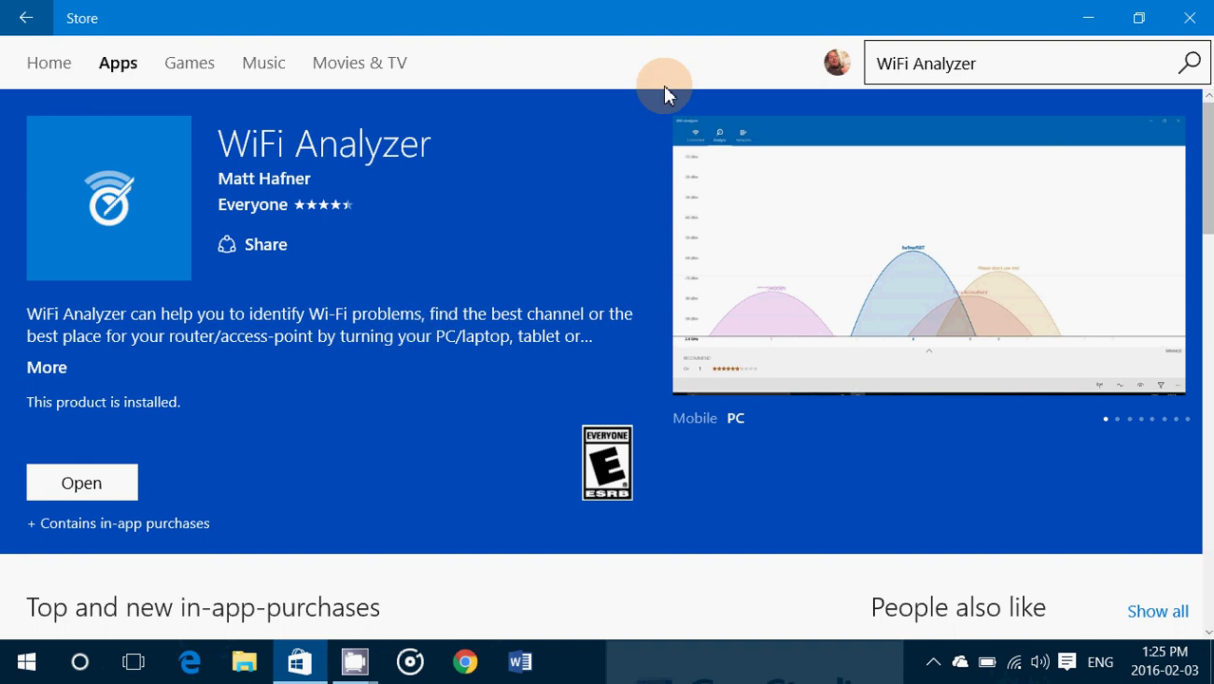
pyautogui.click(1188, 23)
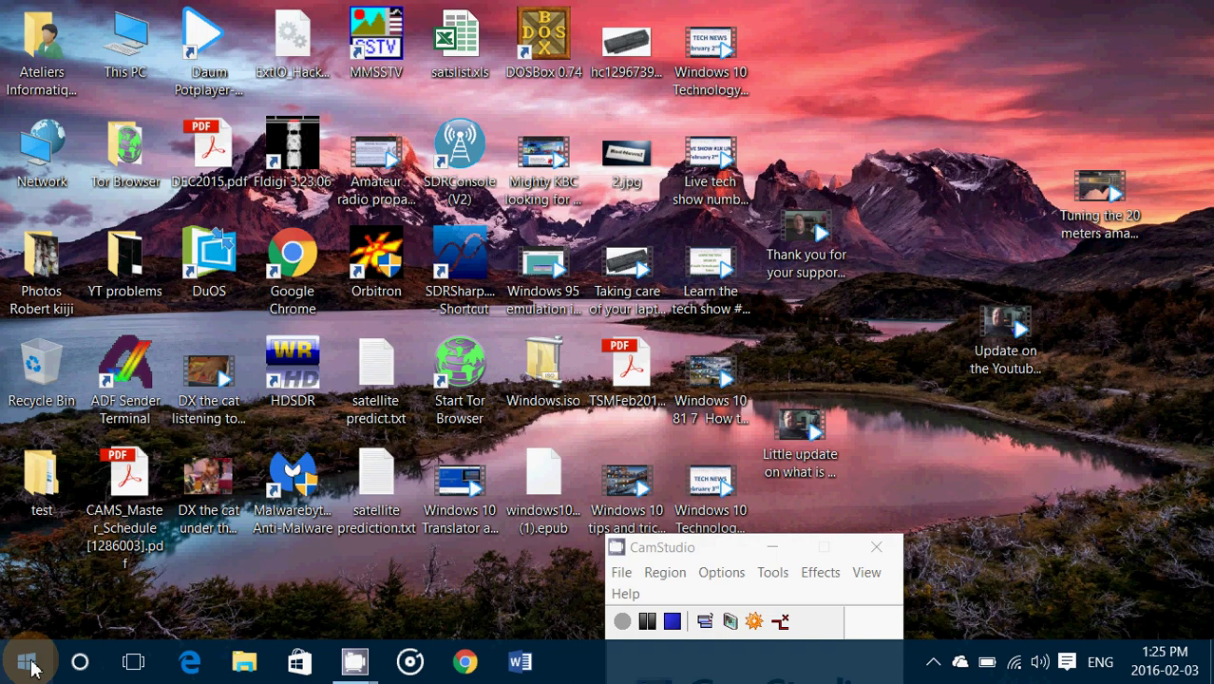
# Search the computer for "wifi a" and launch the WiFi Analyzer app
pyautogui.click(27, 662)
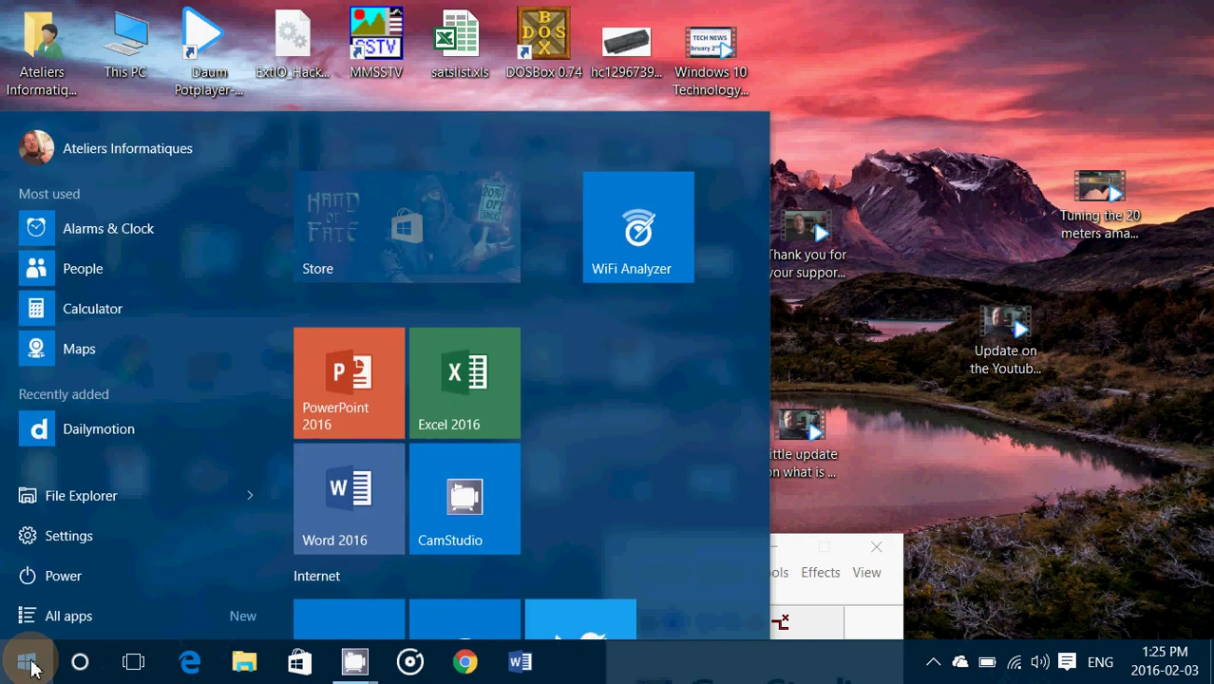
pyautogui.click(81, 663)
pyautogui.write('wifi a')
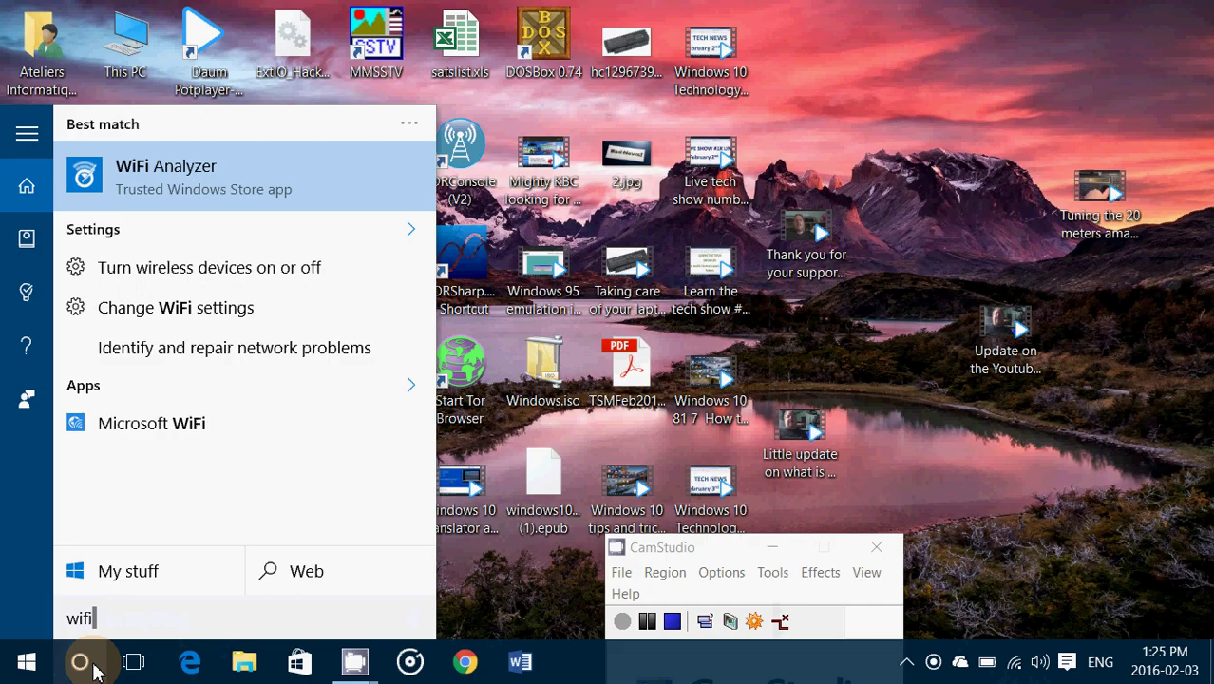
pyautogui.click(187, 171)
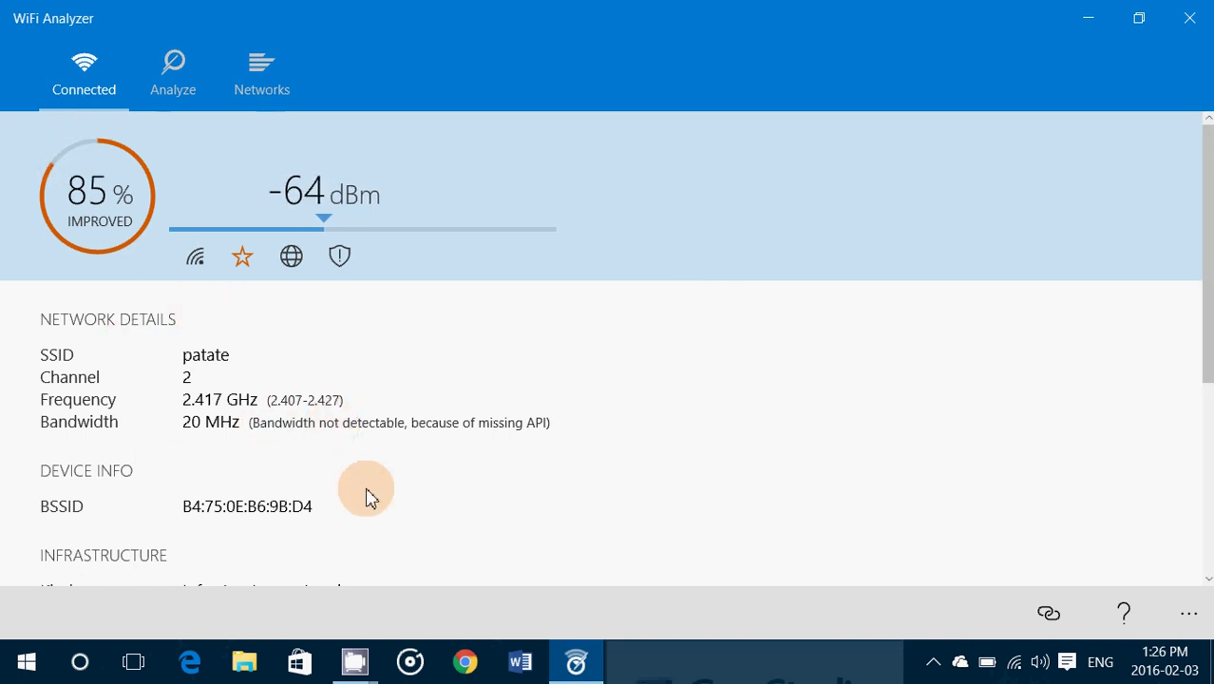
# Review the connected network's details, including device, infrastructure, security and uptime information
pyautogui.scroll(-3, 368, 496)
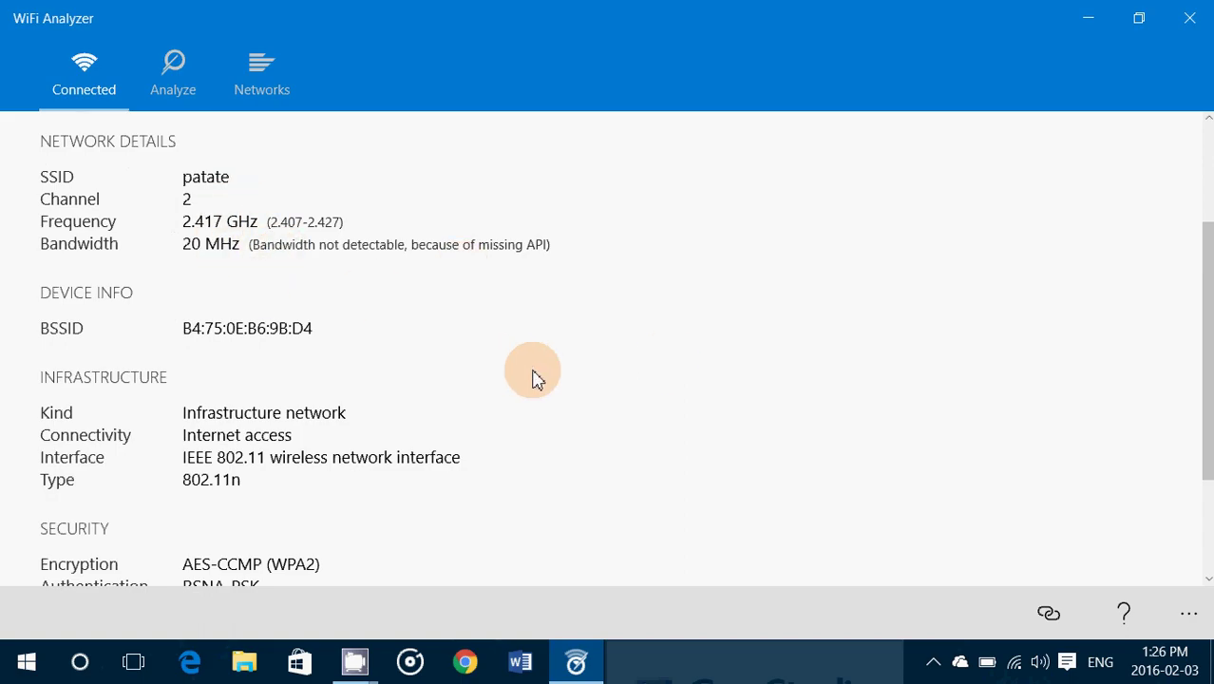
pyautogui.scroll(-1, 532, 377)
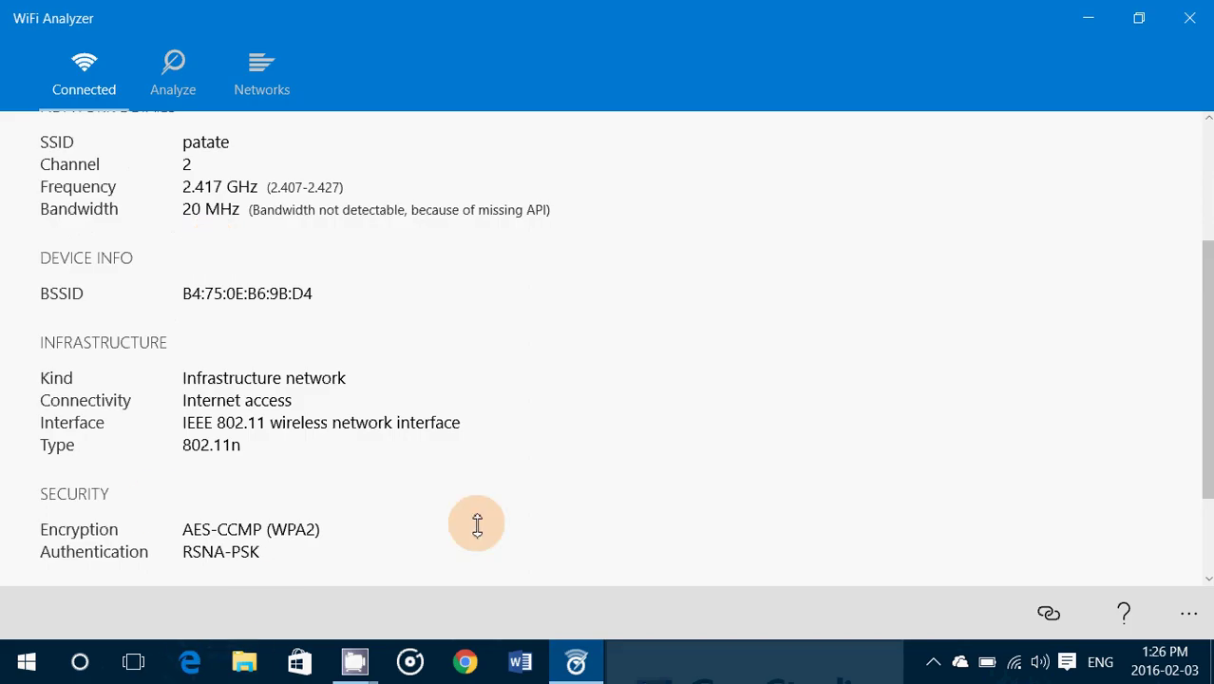
pyautogui.scroll(-3, 568, 530)
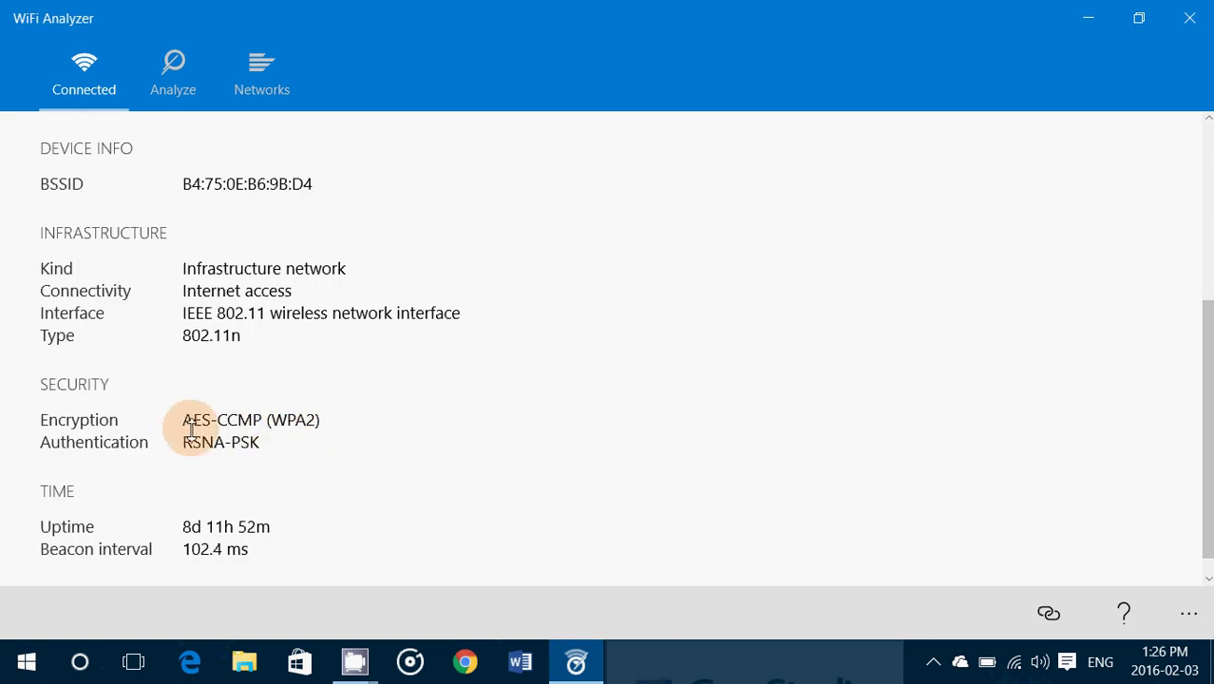
pyautogui.scroll(-1, 369, 468)
pyautogui.scroll(-1, 369, 468)
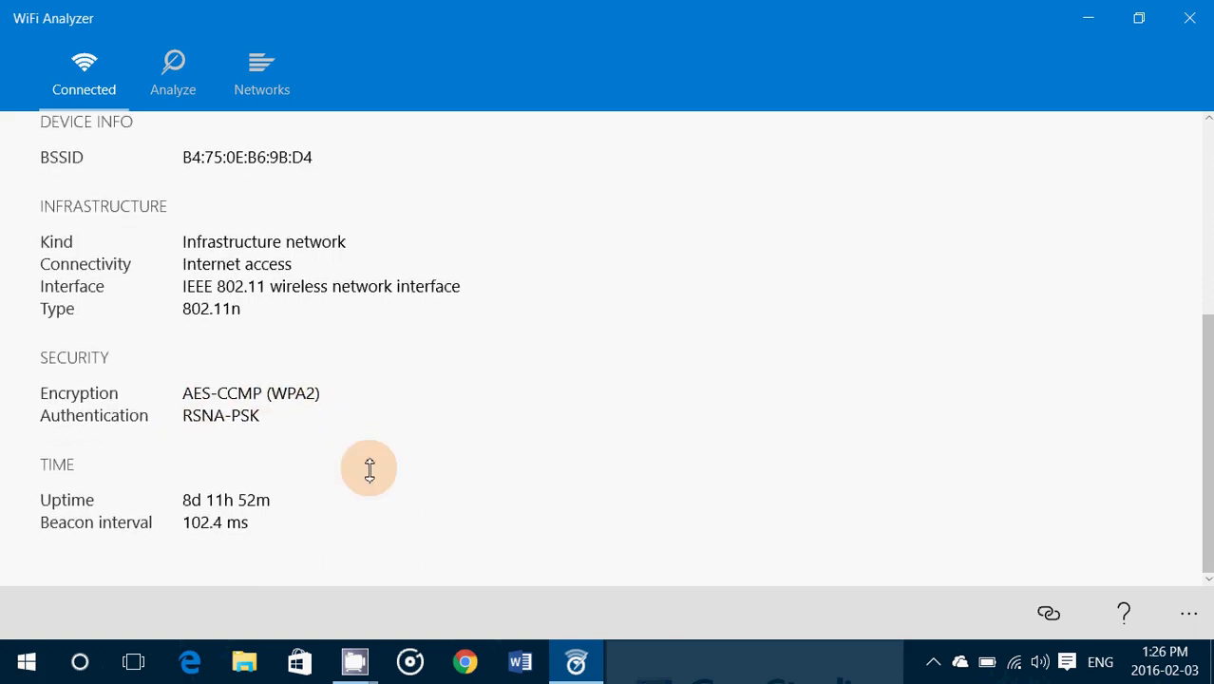
pyautogui.scroll(5, 369, 469)
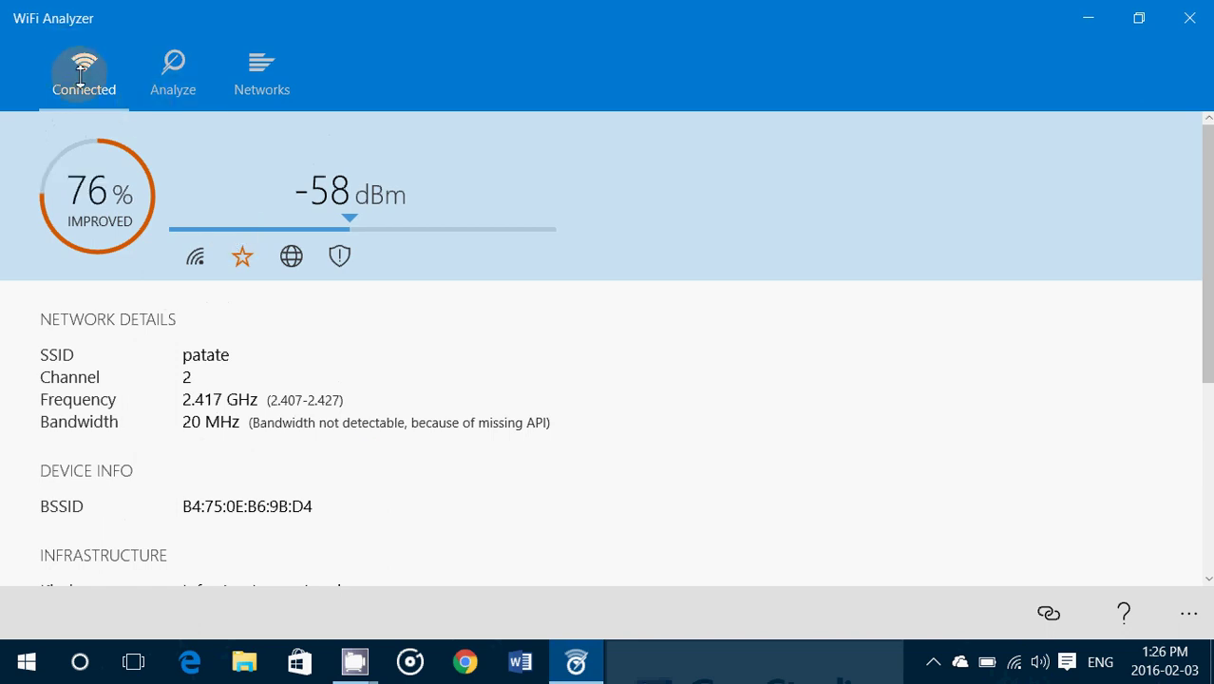
# Analyze the surrounding Wi-Fi channels and examine the full list of channel ratings, then collapse it back to the graph
pyautogui.click(172, 72)
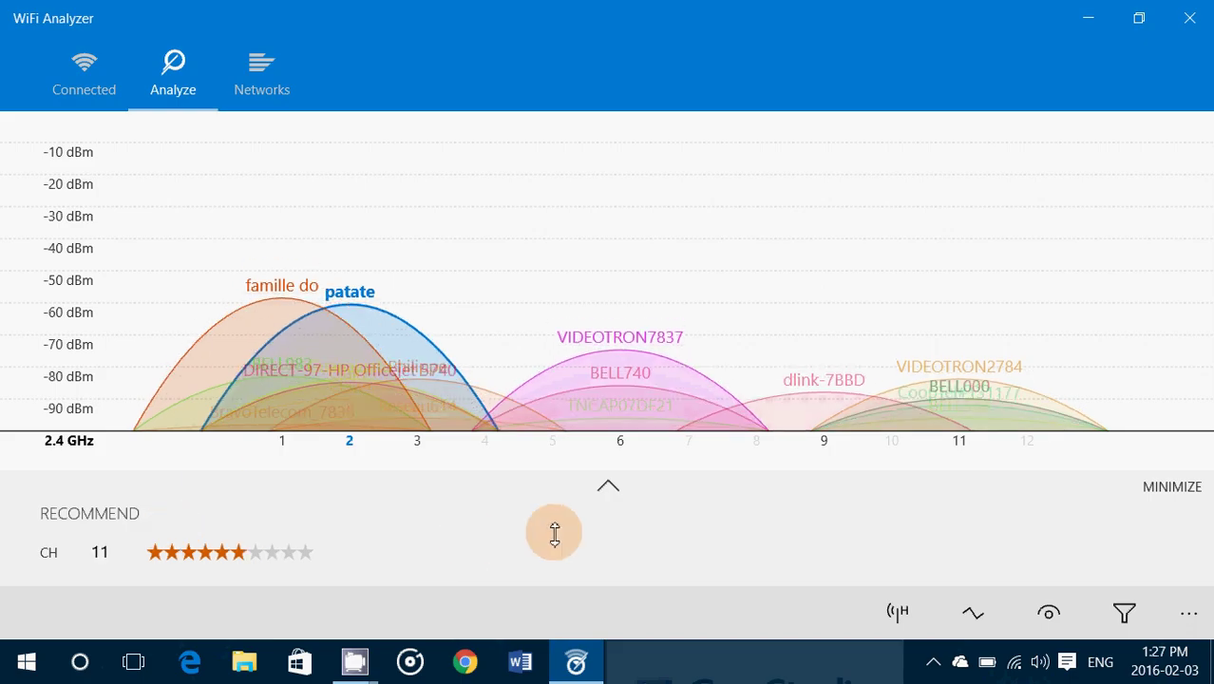
pyautogui.click(613, 484)
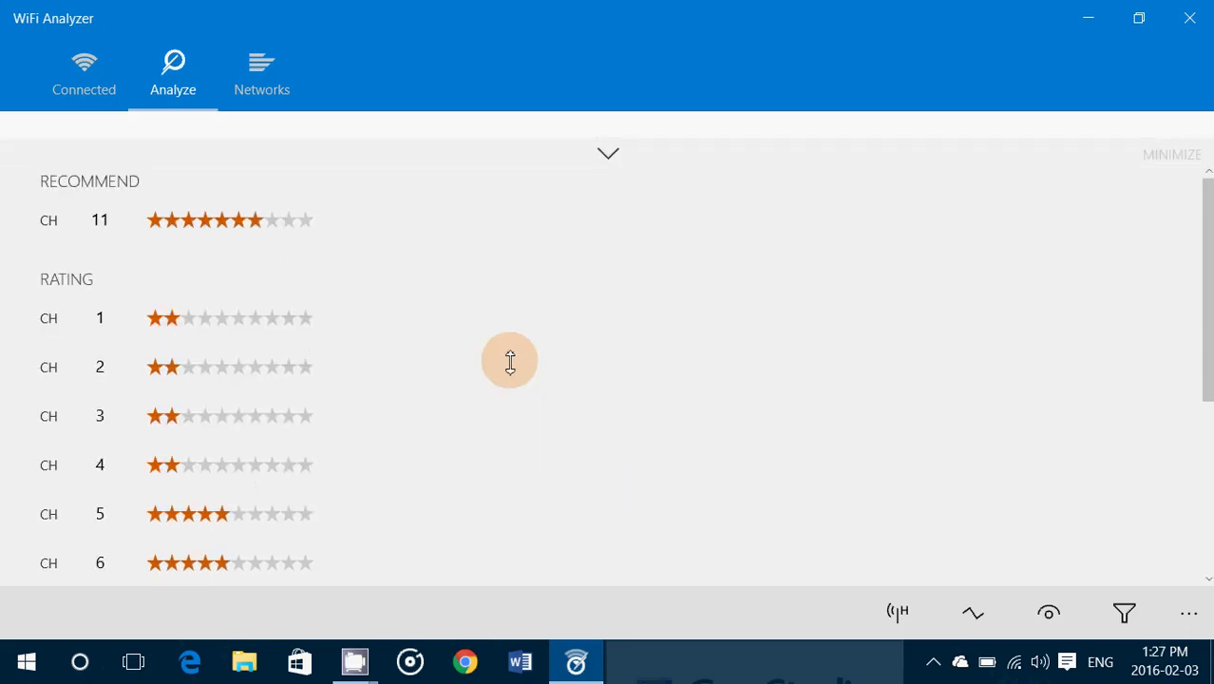
pyautogui.scroll(-3, 510, 361)
pyautogui.scroll(-2, 510, 361)
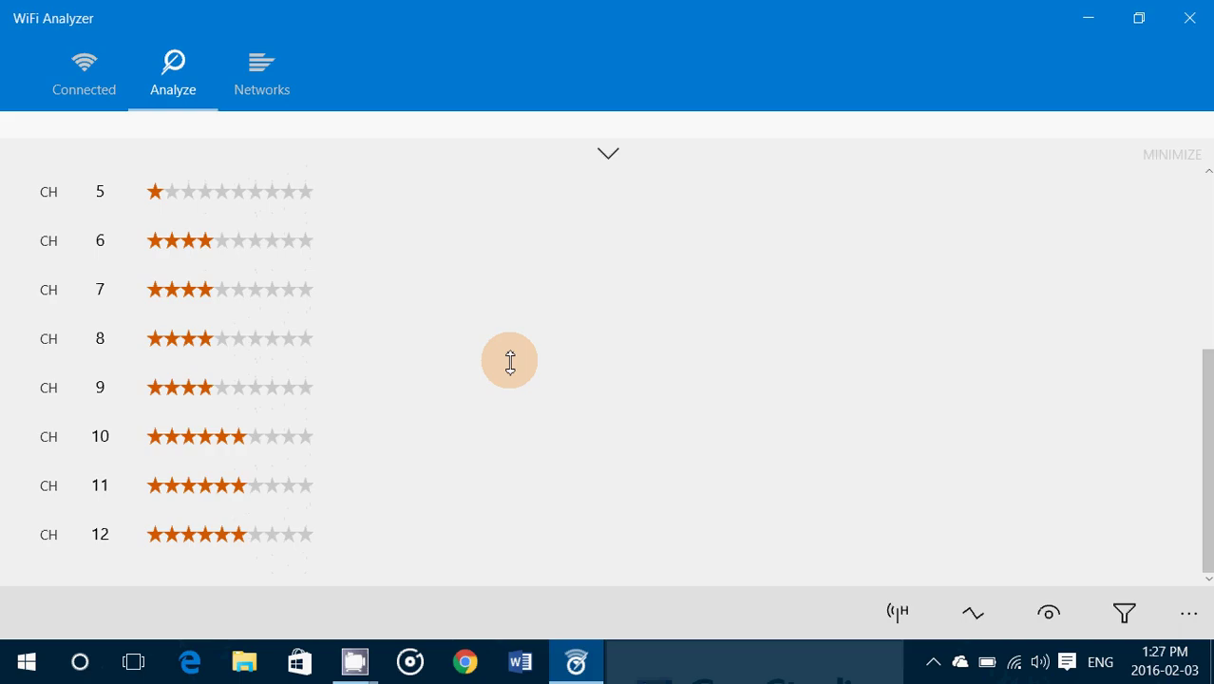
pyautogui.scroll(5, 510, 361)
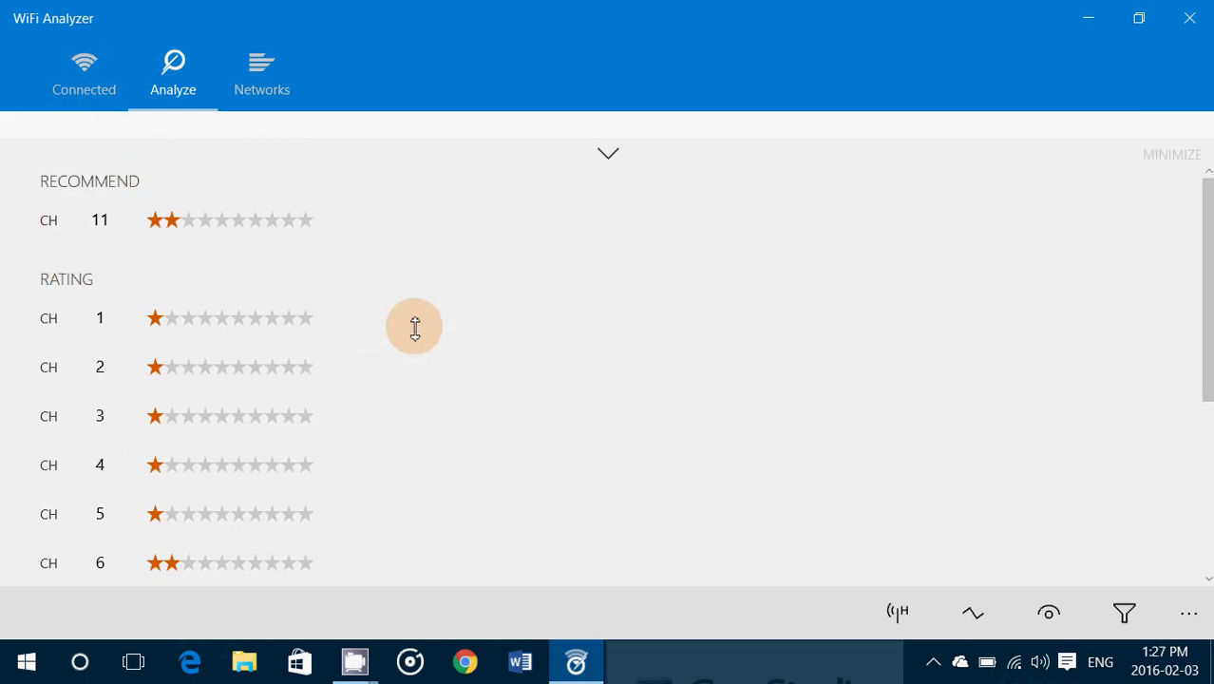
pyautogui.scroll(-1, 415, 327)
pyautogui.scroll(-3, 415, 327)
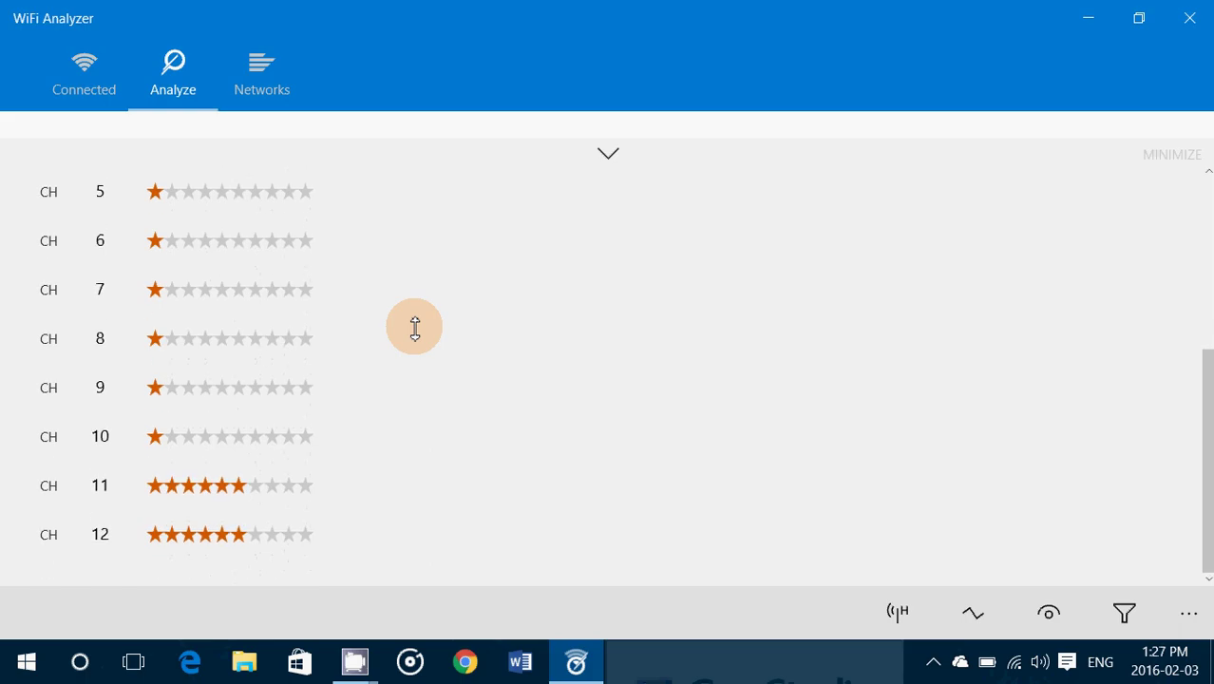
pyautogui.scroll(3, 415, 327)
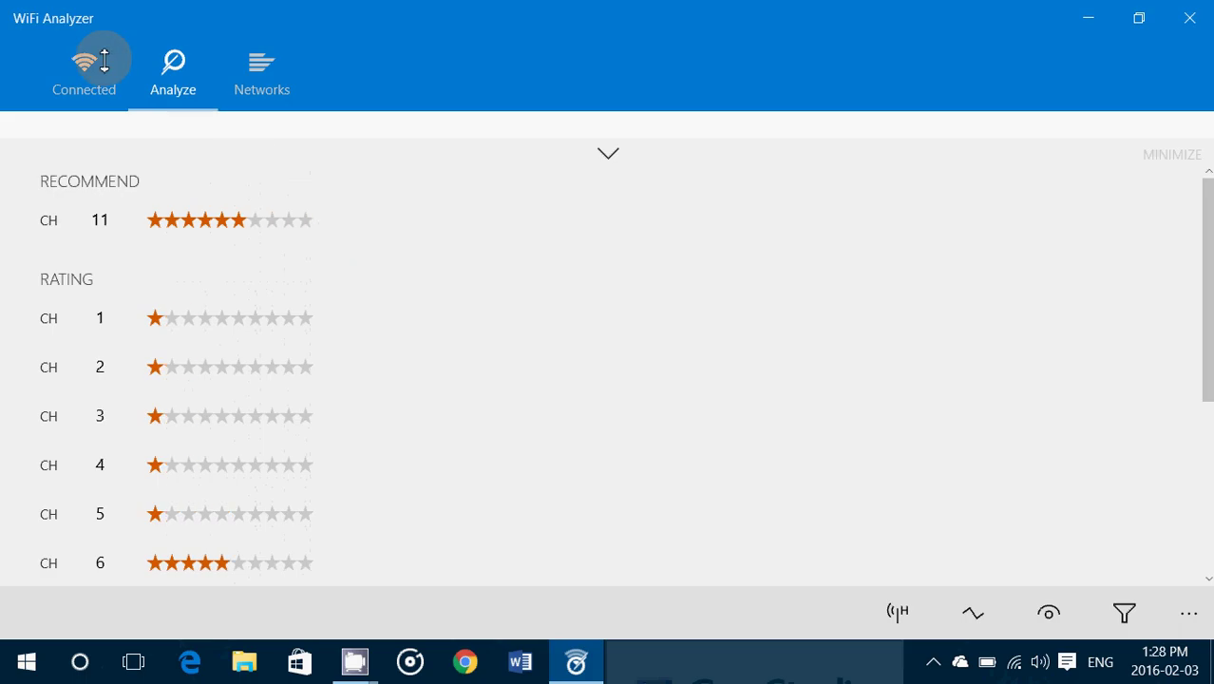
pyautogui.click(608, 152)
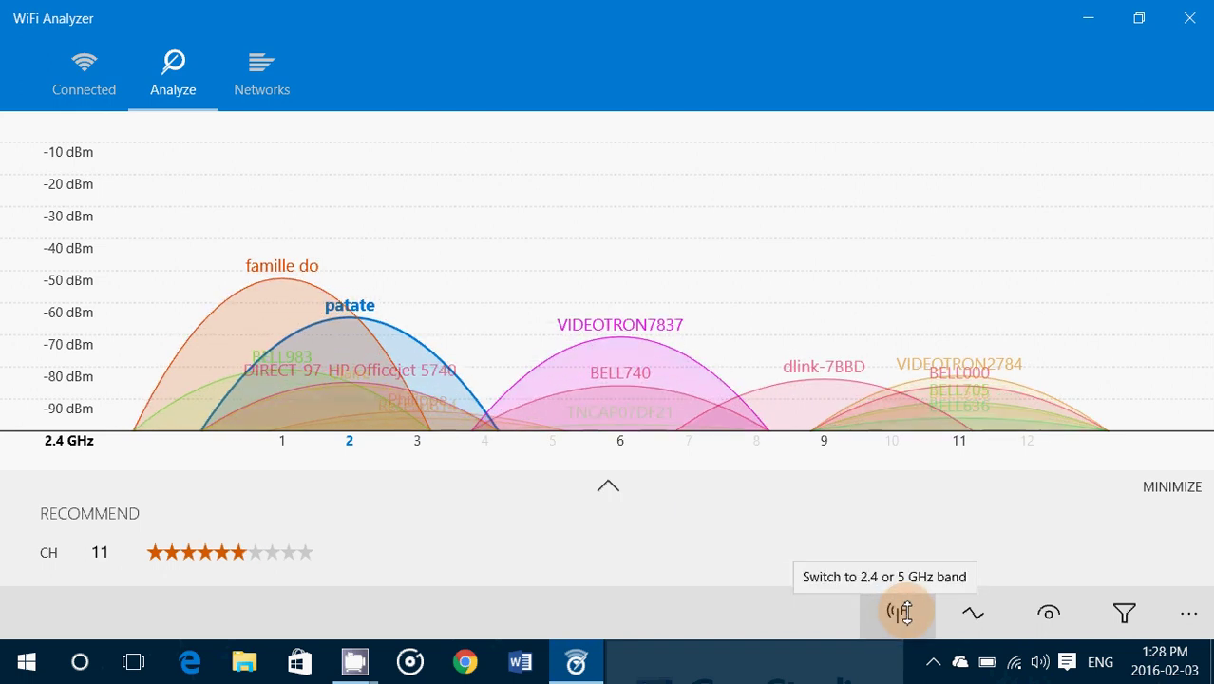
# Switch the analysis graph to signal strength over time and check its display and label options
pyautogui.click(967, 613)
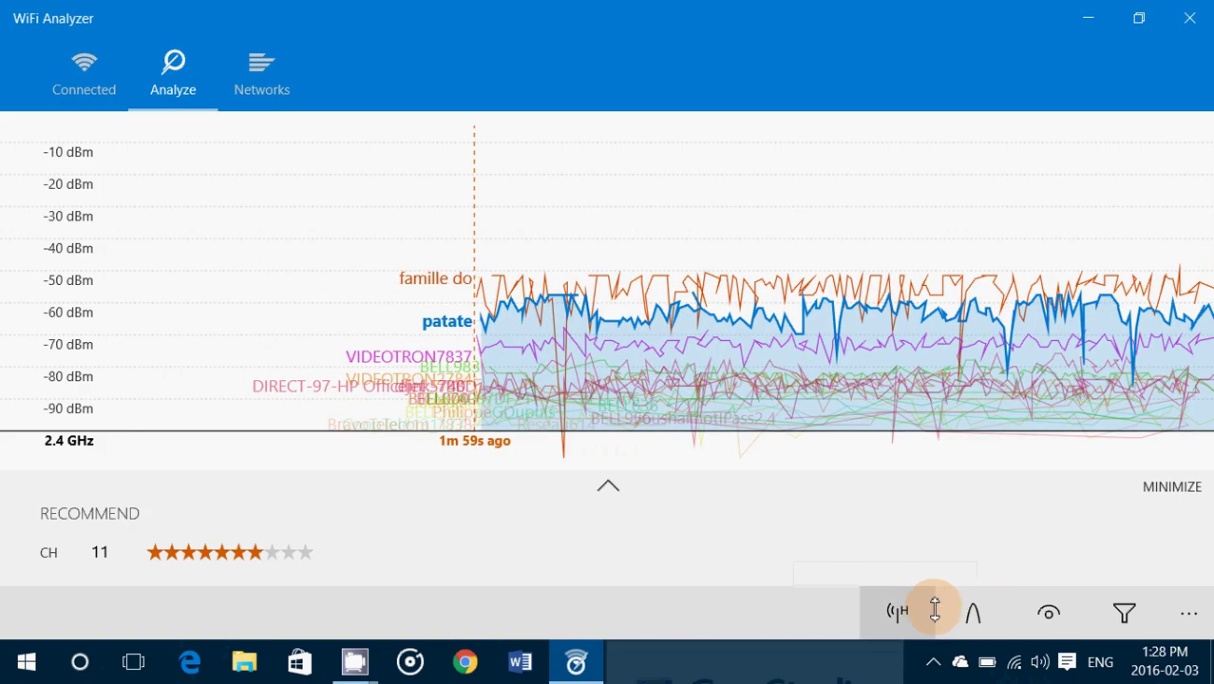
pyautogui.click(1050, 613)
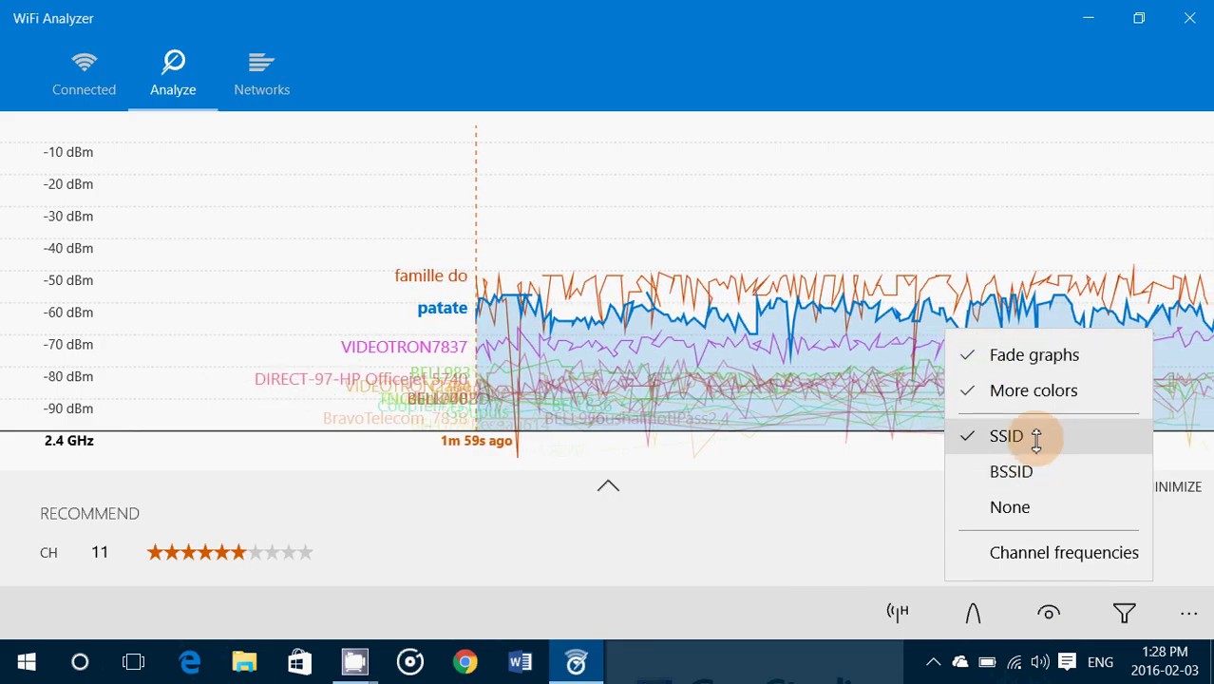
pyautogui.click(1124, 616)
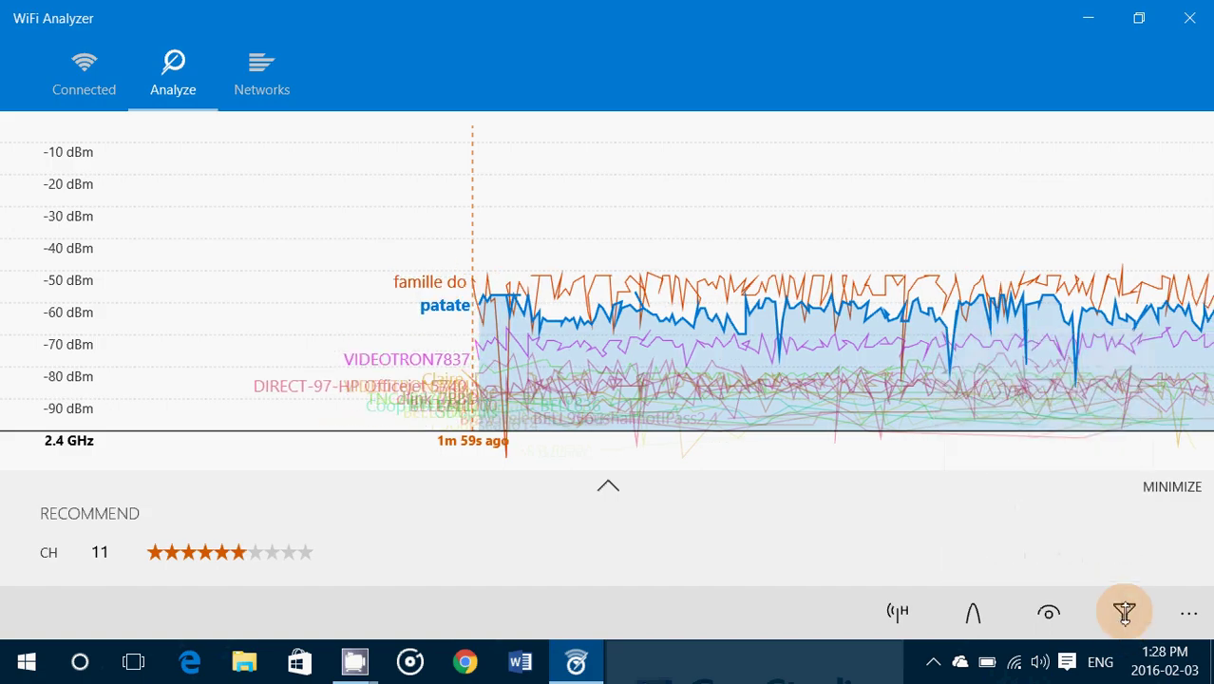
# Review the available network filters without changing them and return to the channel graph
pyautogui.click(1124, 612)
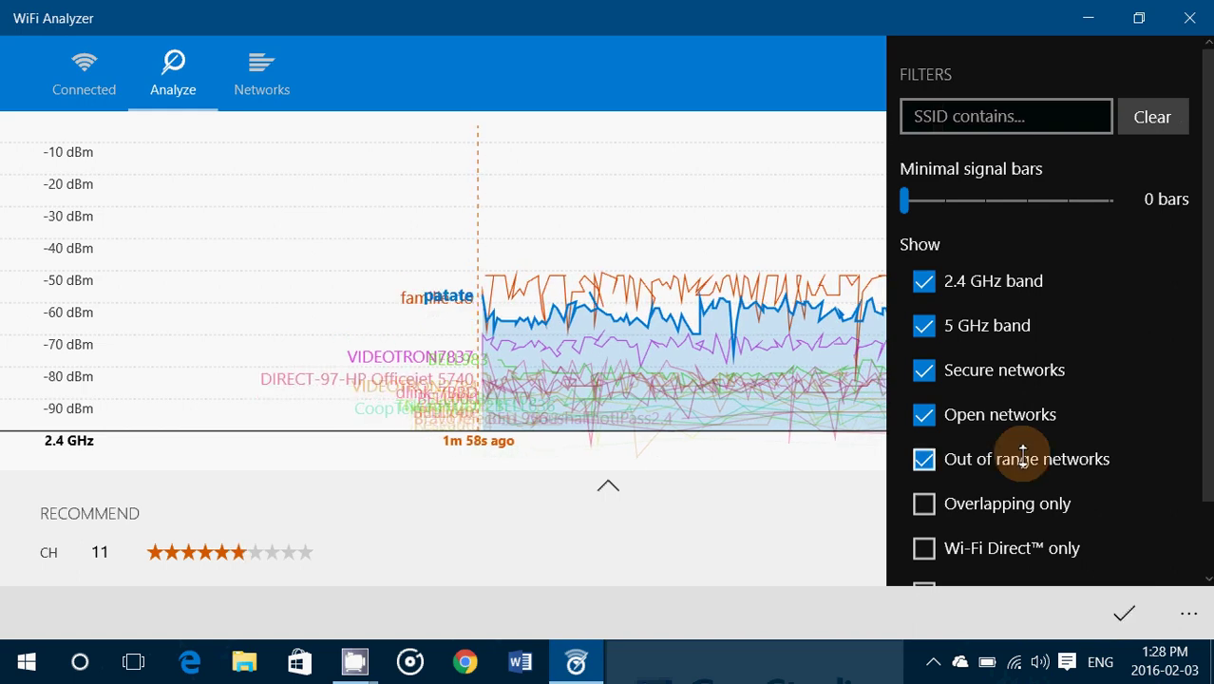
pyautogui.scroll(-2, 1019, 453)
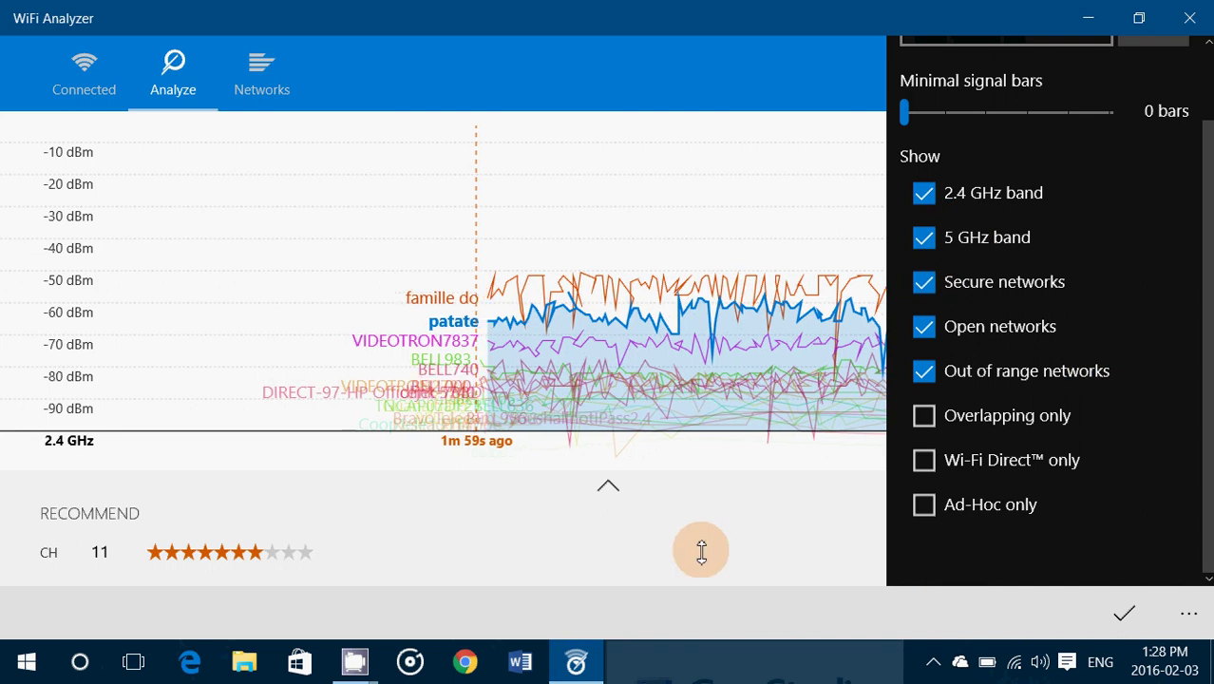
pyautogui.click(1125, 613)
pyautogui.click(971, 612)
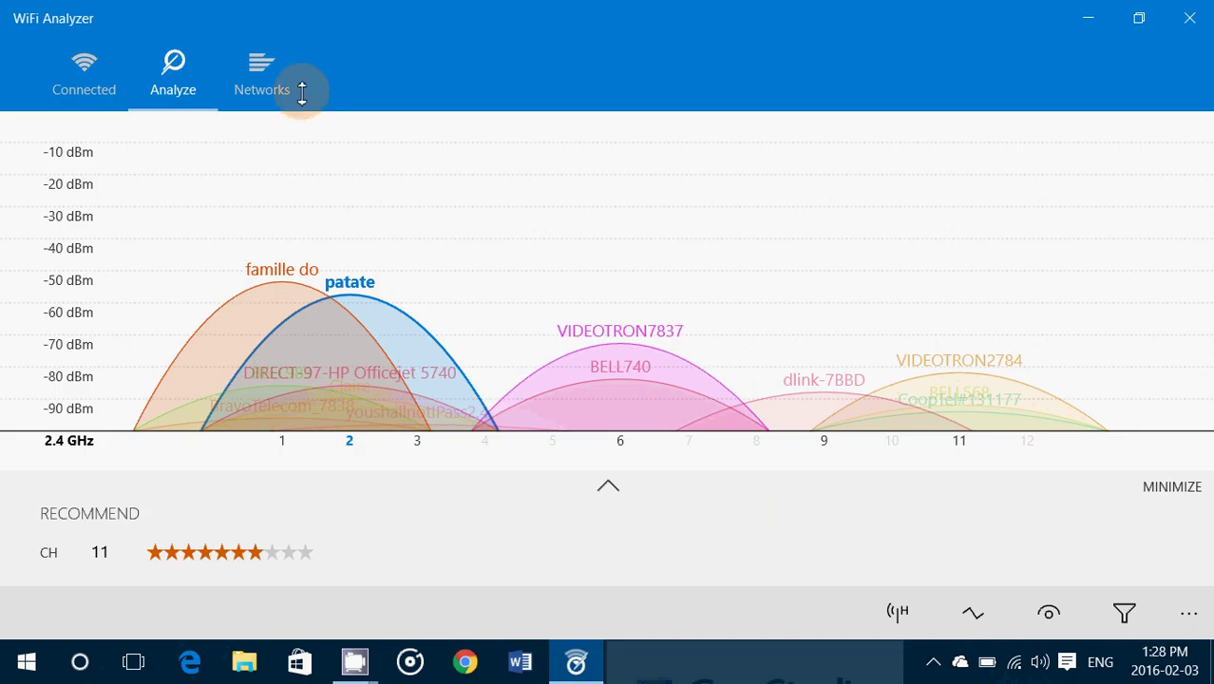
# Examine the list of available networks with their channels and signal strengths
pyautogui.click(266, 81)
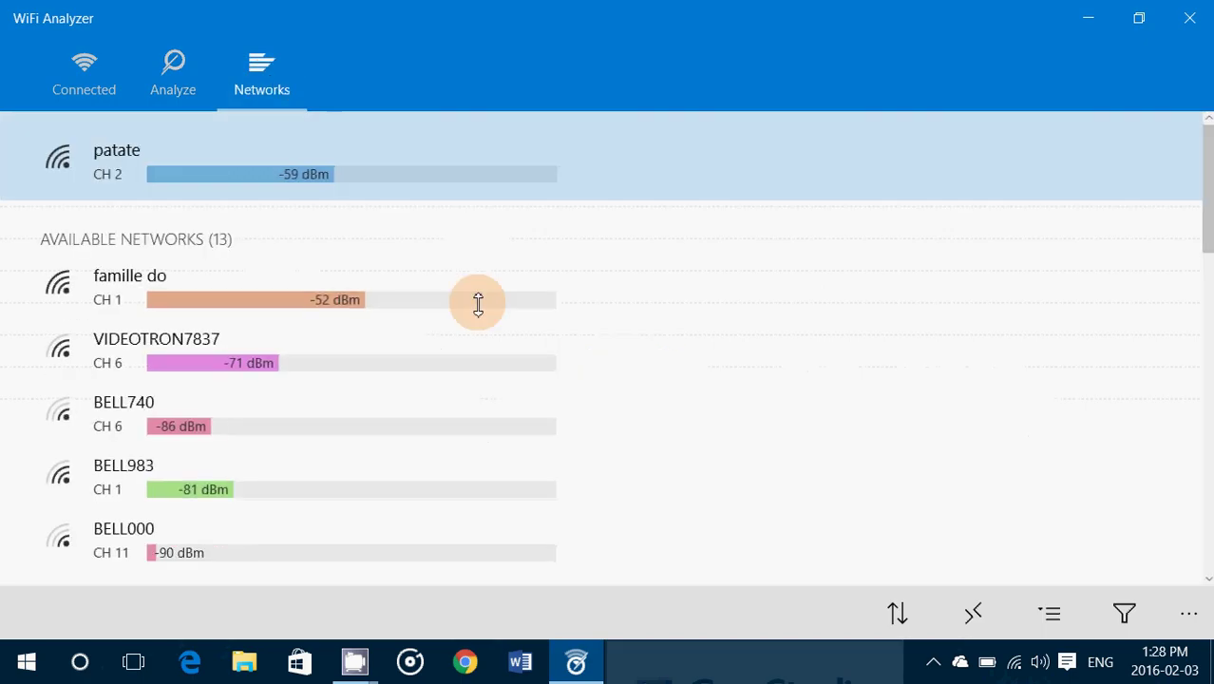
pyautogui.scroll(-2, 646, 460)
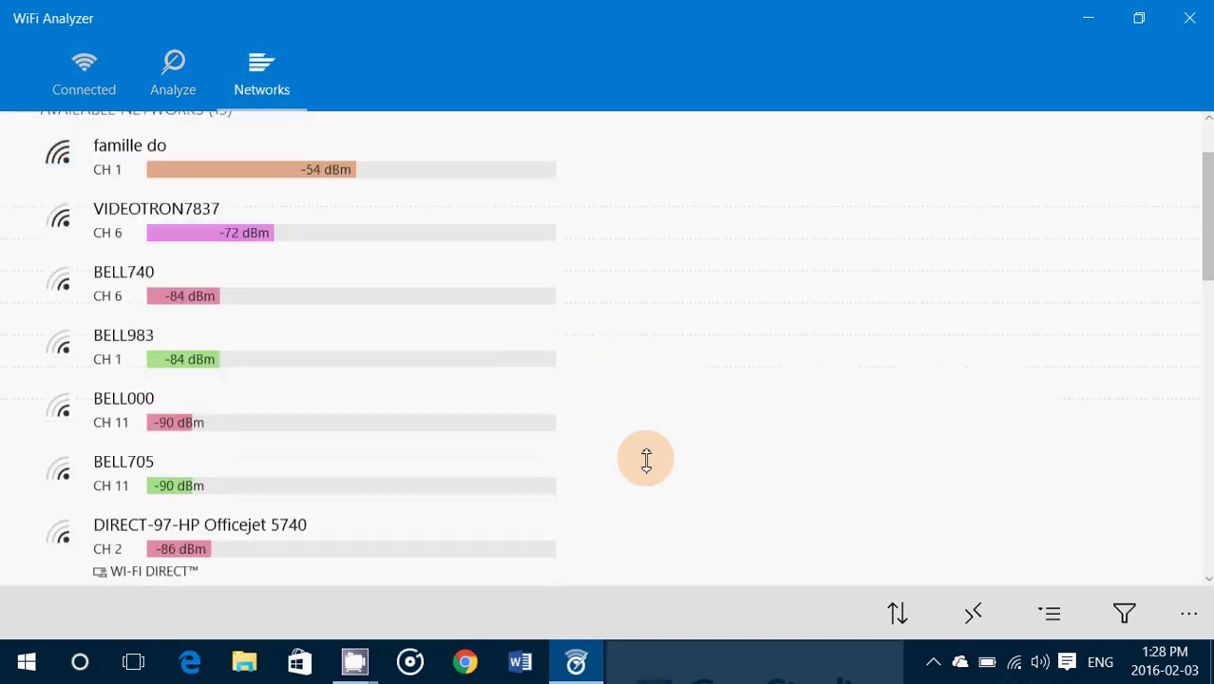
pyautogui.scroll(-1, 646, 459)
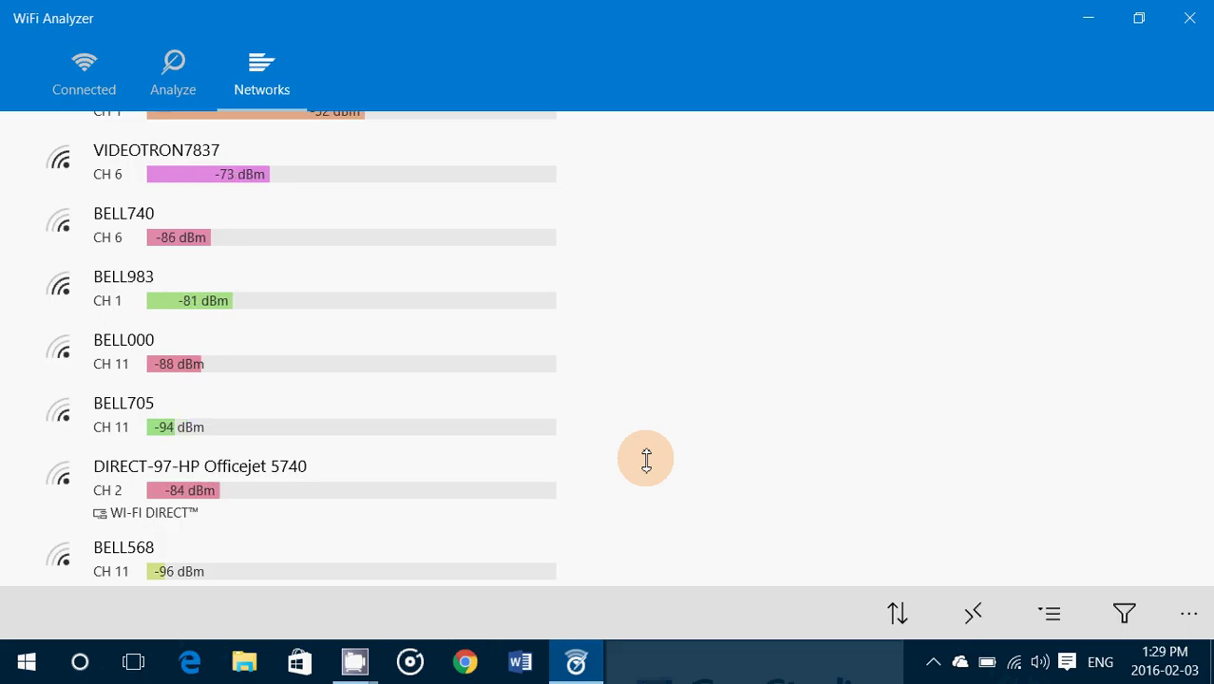
pyautogui.scroll(-5, 646, 460)
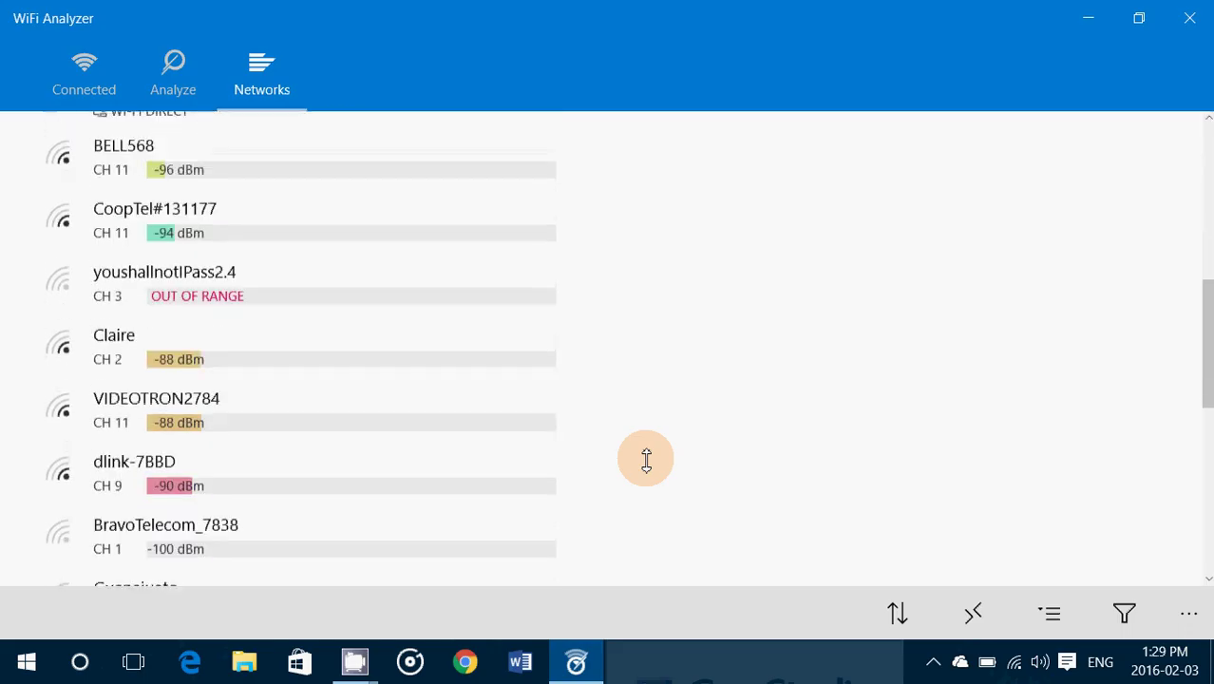
pyautogui.scroll(-4, 646, 460)
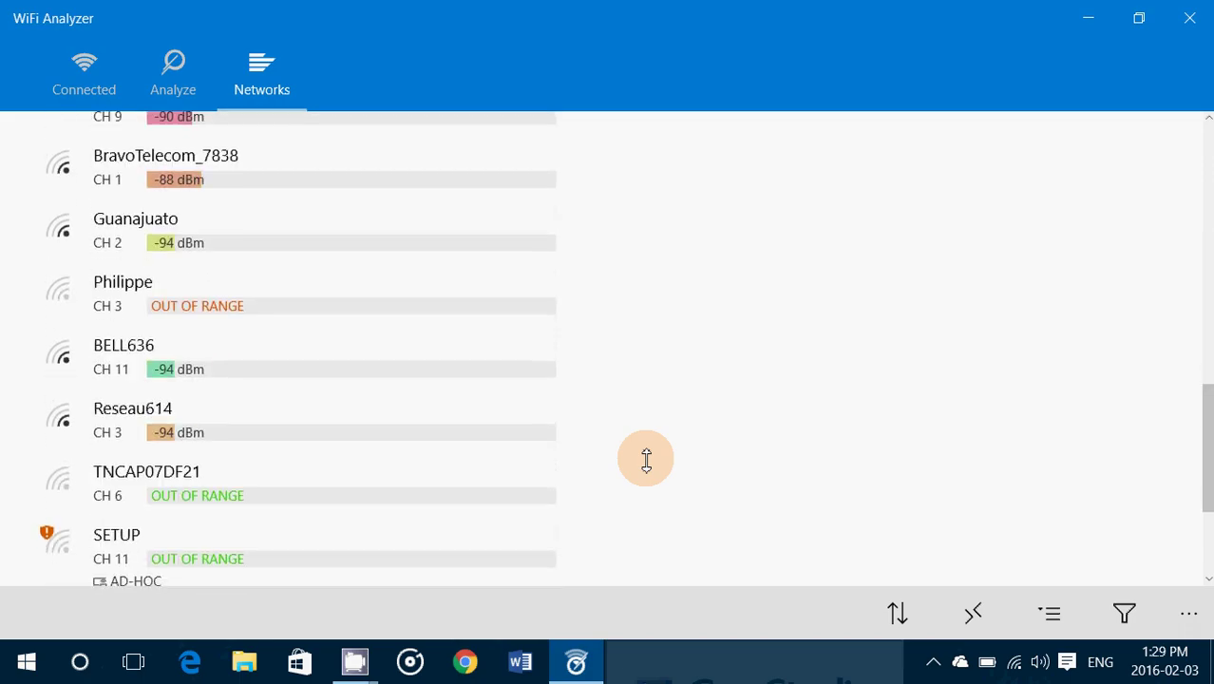
pyautogui.scroll(-3, 646, 460)
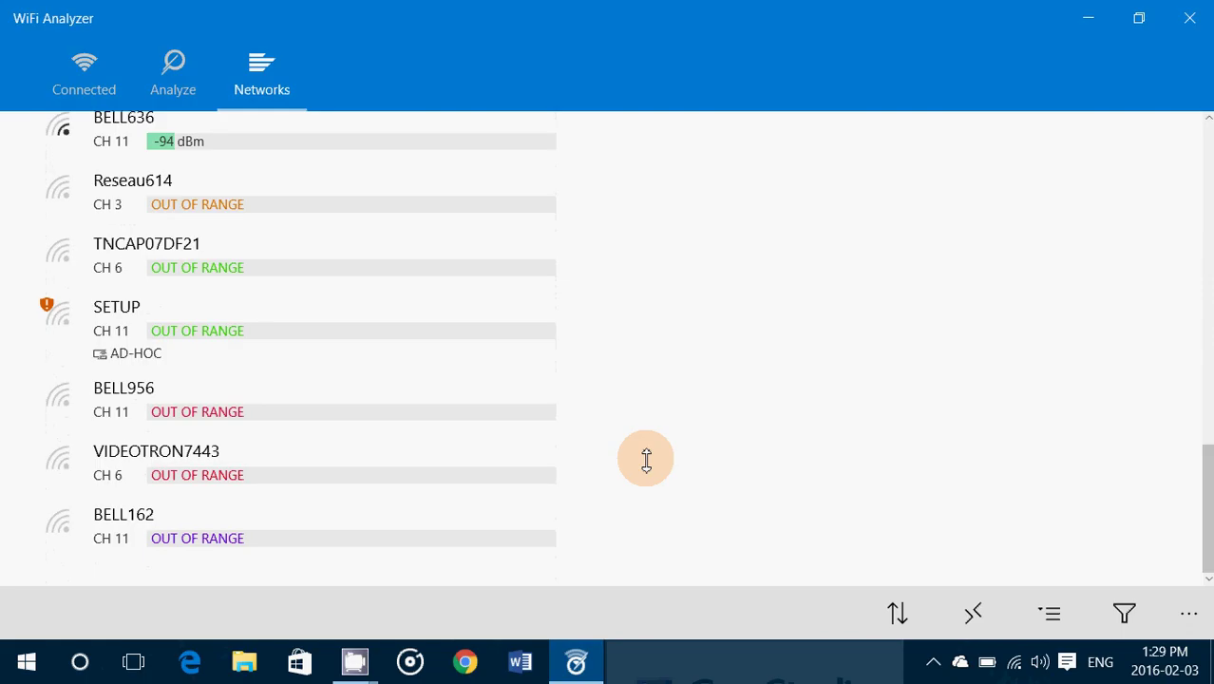
pyautogui.scroll(3, 646, 460)
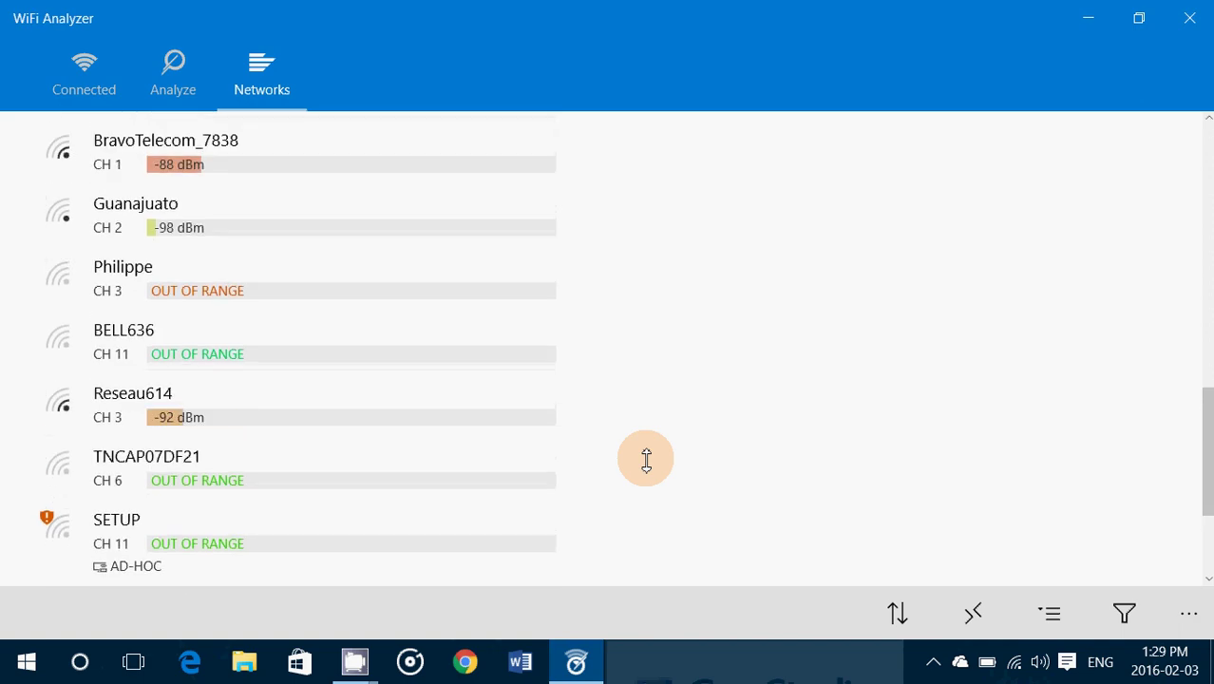
pyautogui.scroll(3, 646, 460)
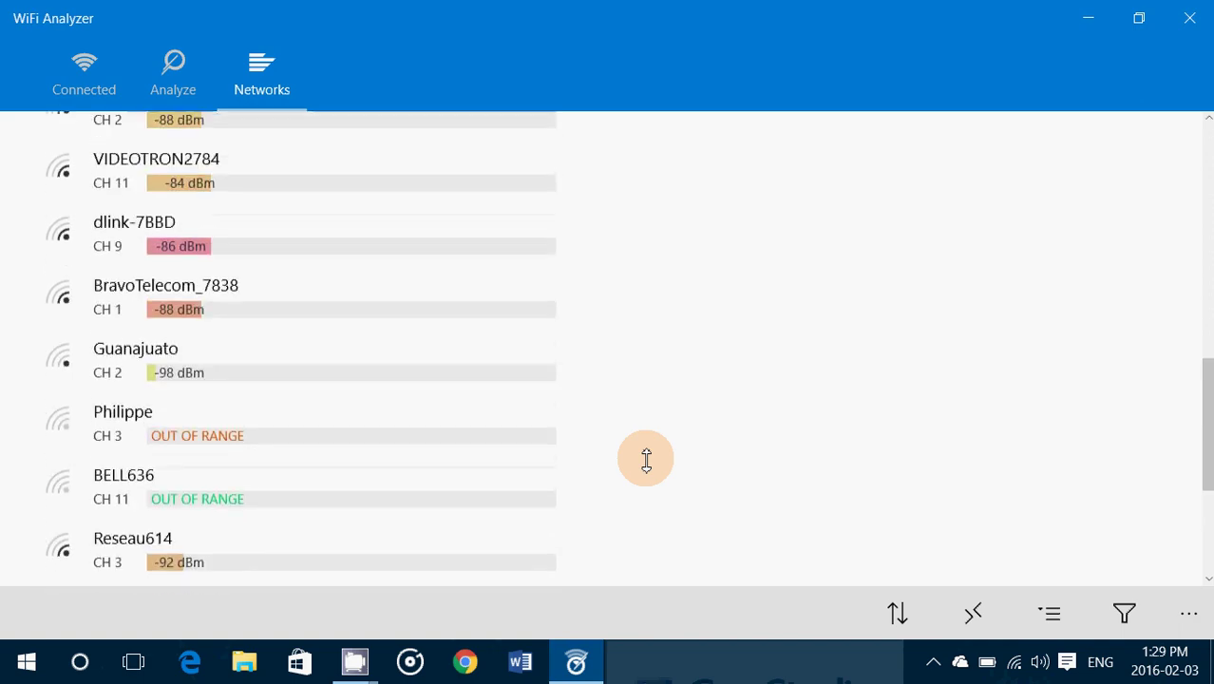
# Review the remaining entries at the end of the network list, then return to the connected network at its start
pyautogui.scroll(-4, 645, 460)
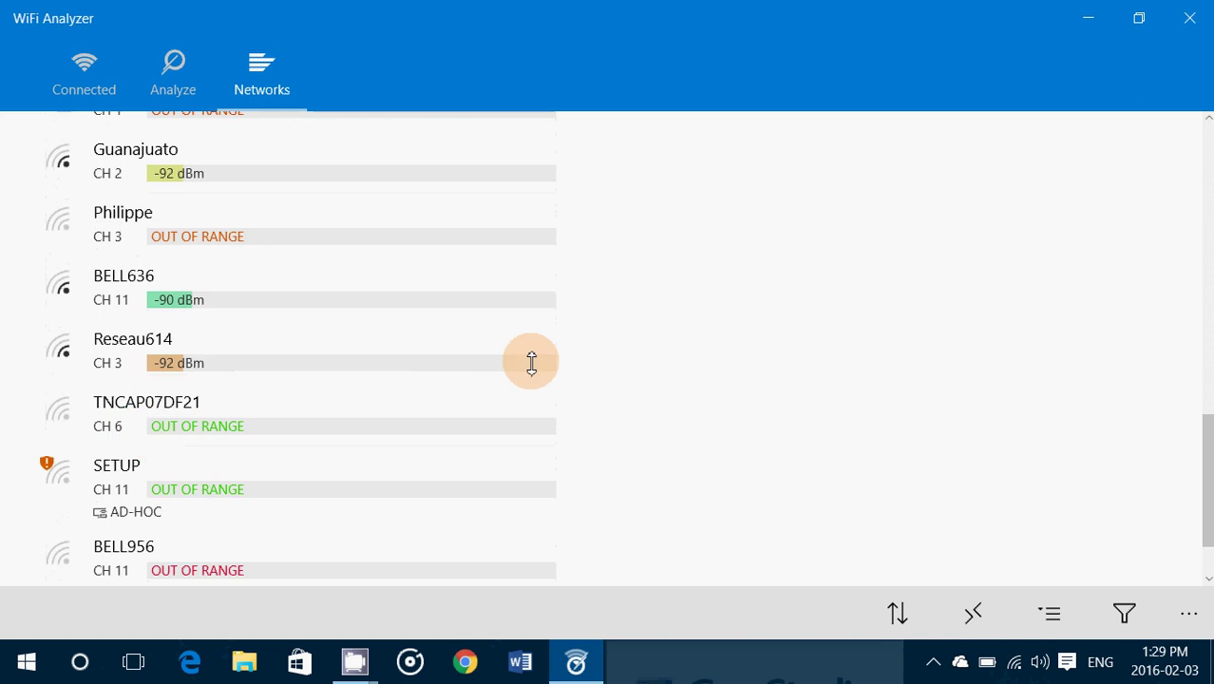
pyautogui.scroll(7, 531, 362)
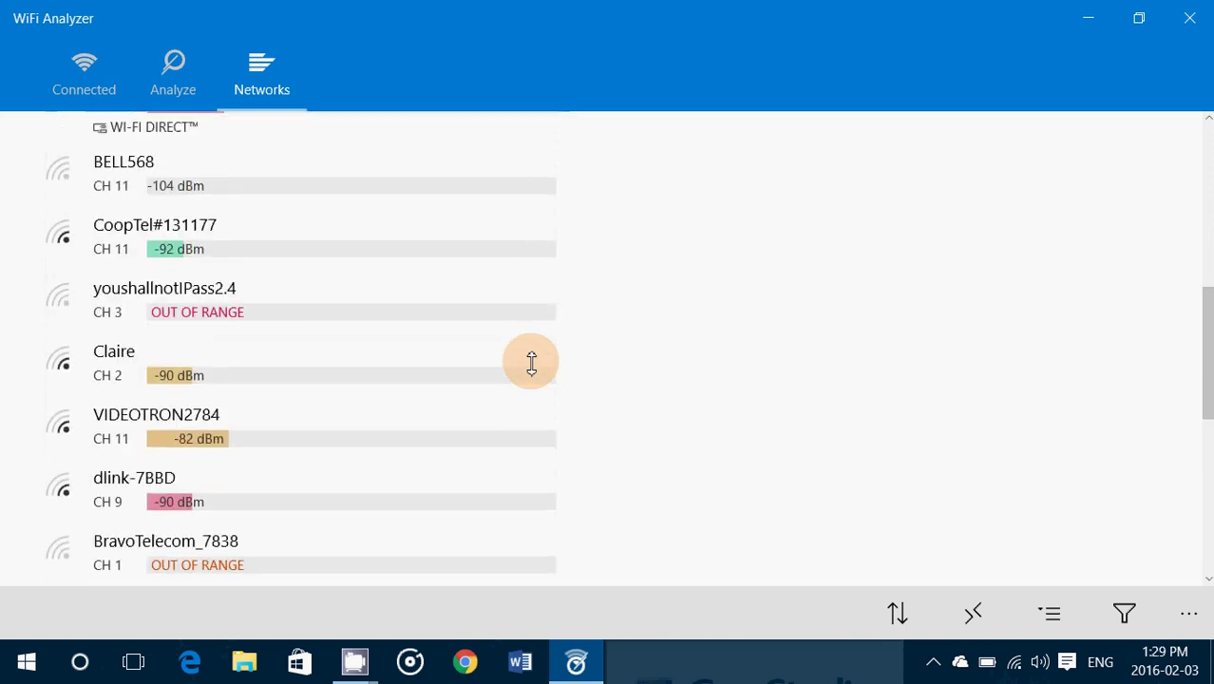
pyautogui.scroll(4, 531, 362)
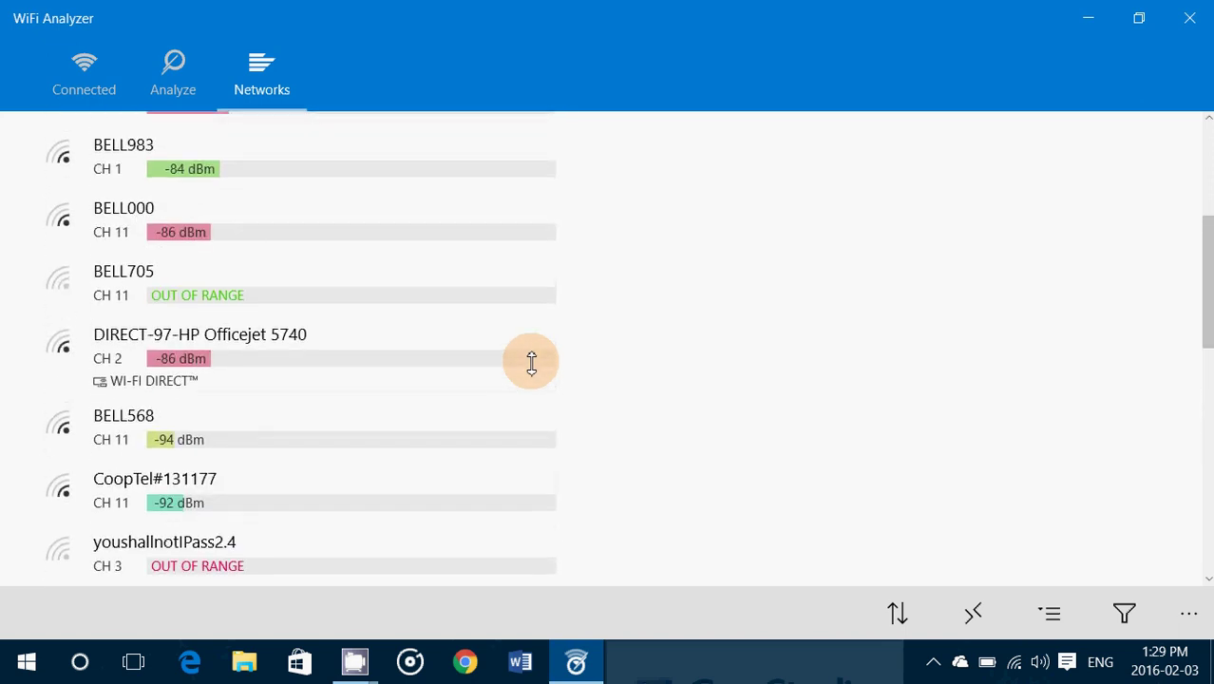
pyautogui.scroll(5, 531, 362)
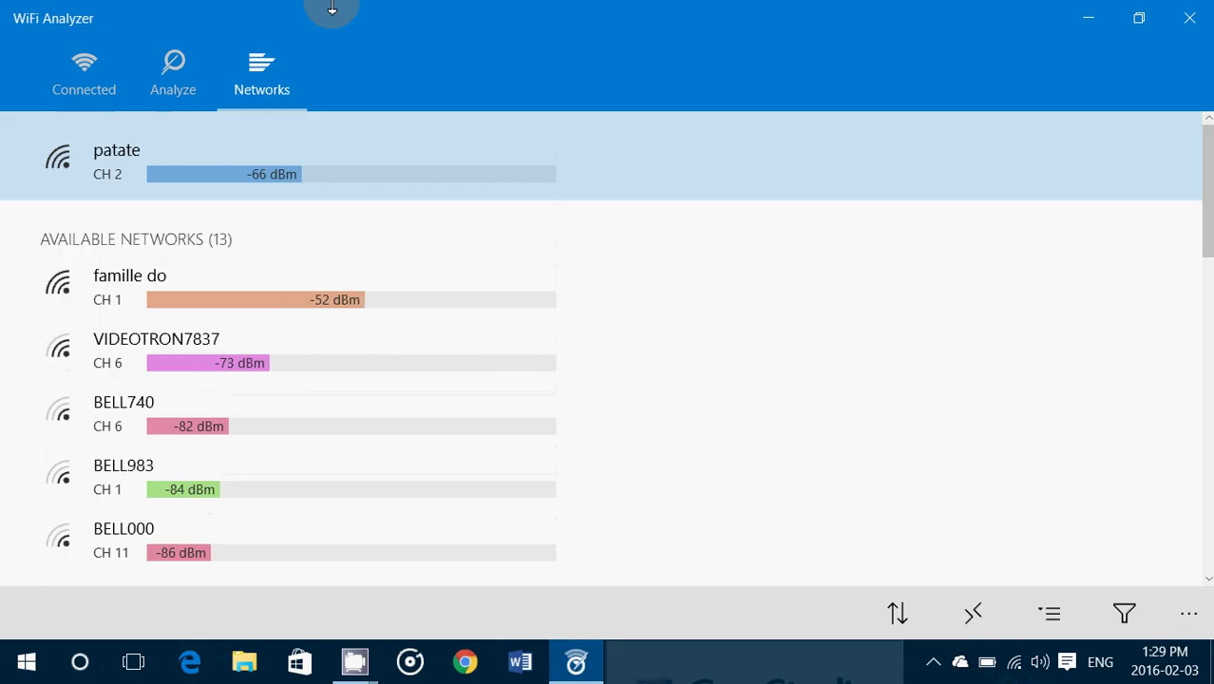
# Compare the 2.4 GHz channel graph and its recommended channel with the connected network's signal strength and details
pyautogui.click(172, 76)
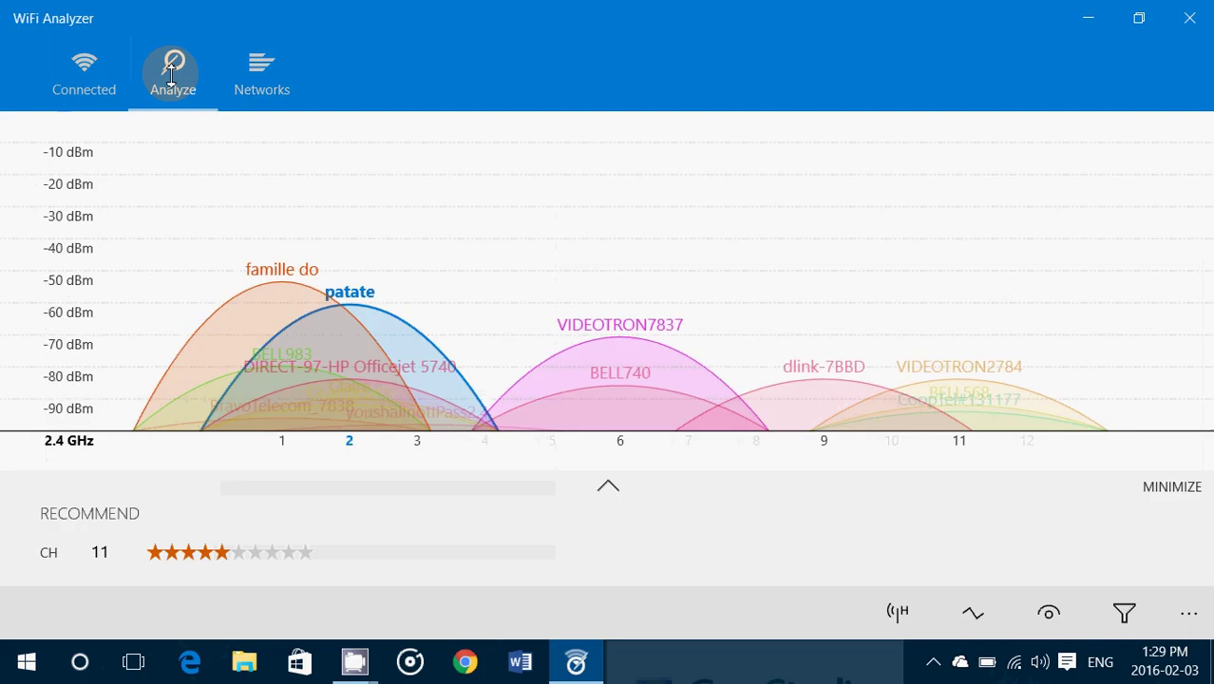
pyautogui.click(81, 80)
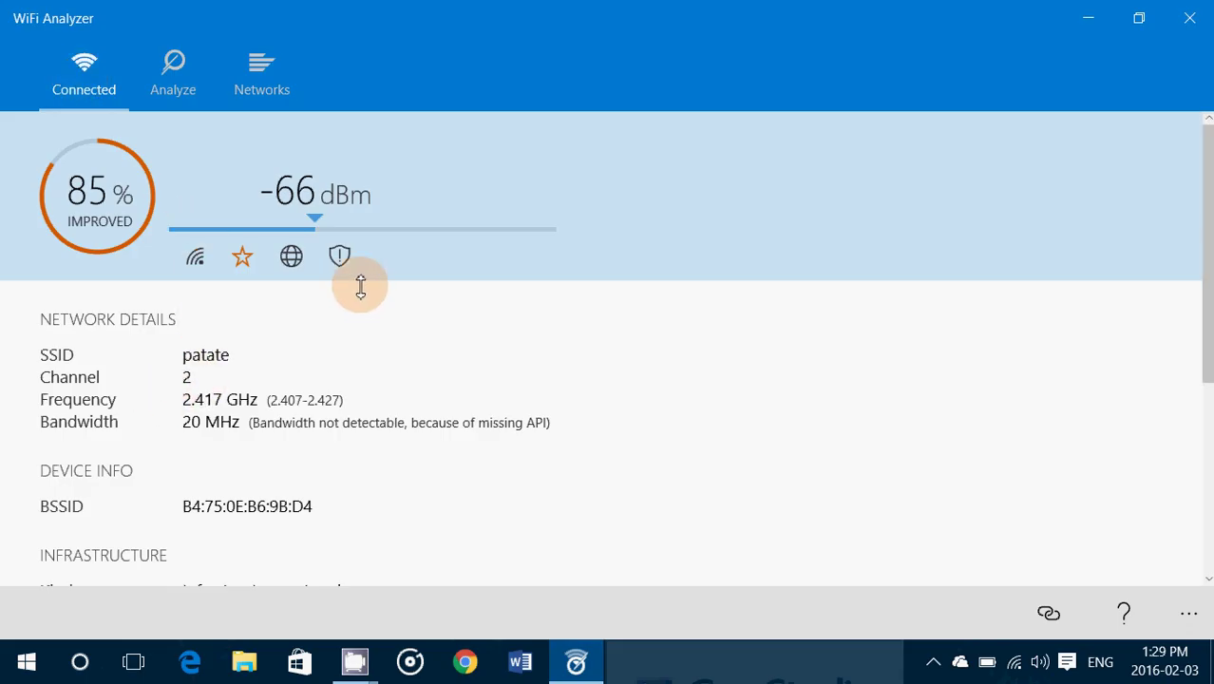
pyautogui.click(168, 76)
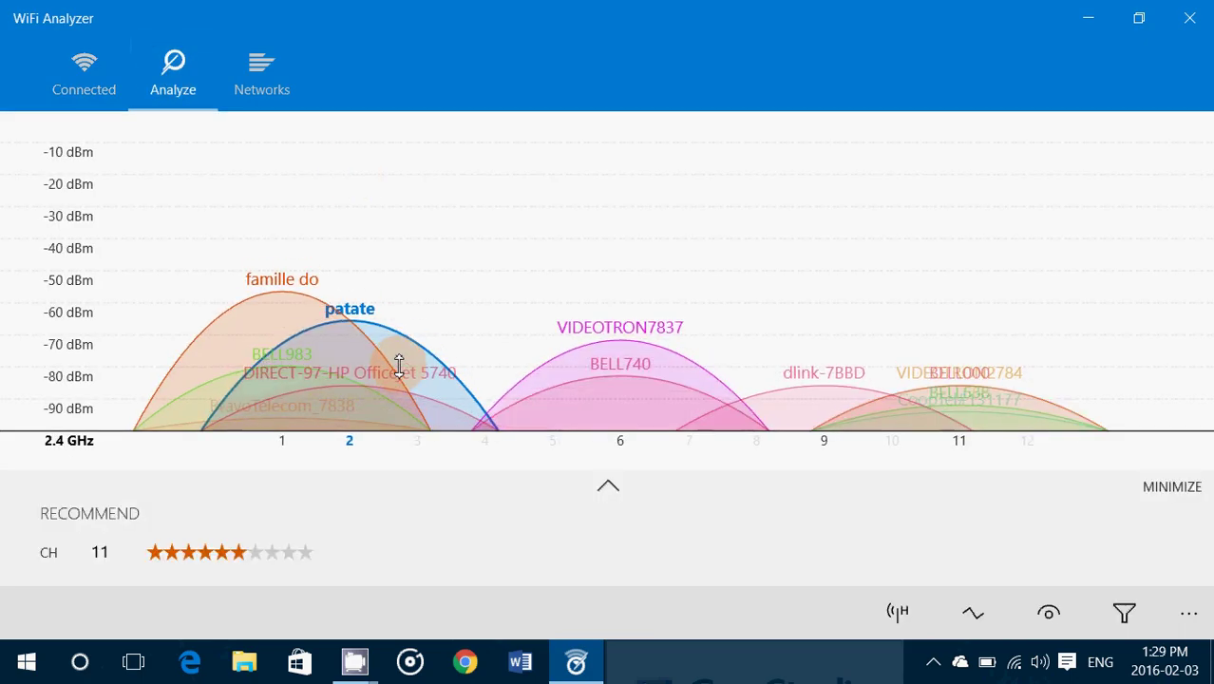
pyautogui.click(83, 72)
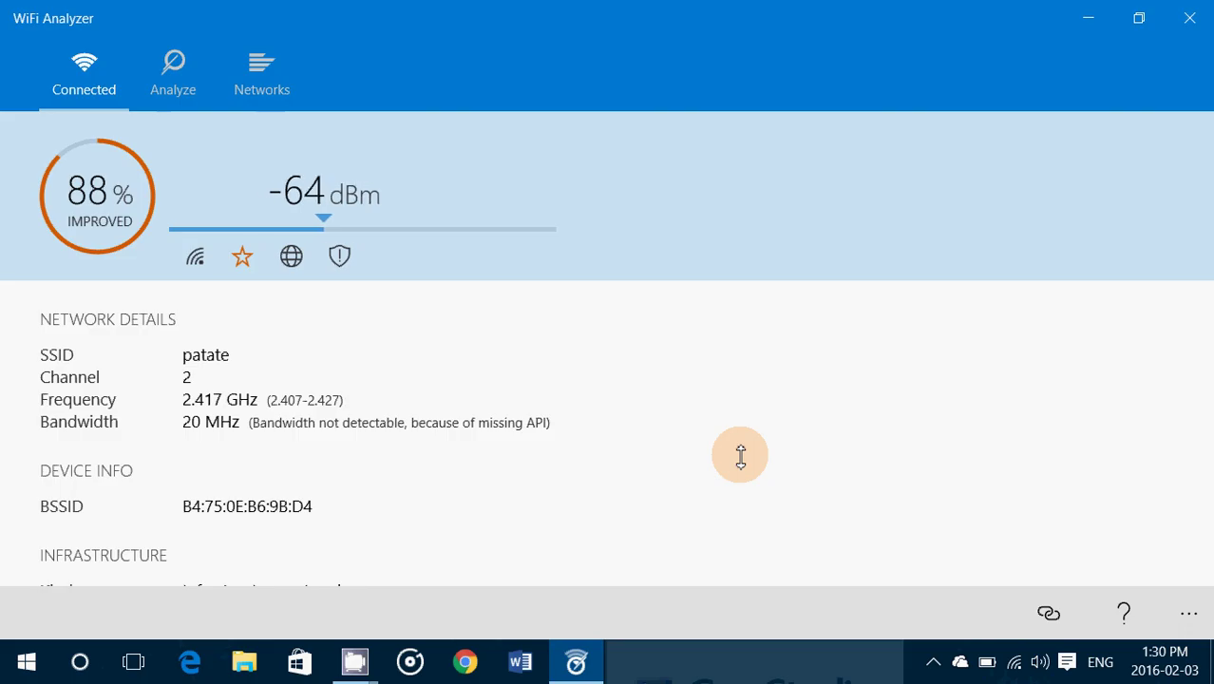
# Check the channel analysis graph a final time and close the analyzer app
pyautogui.click(166, 69)
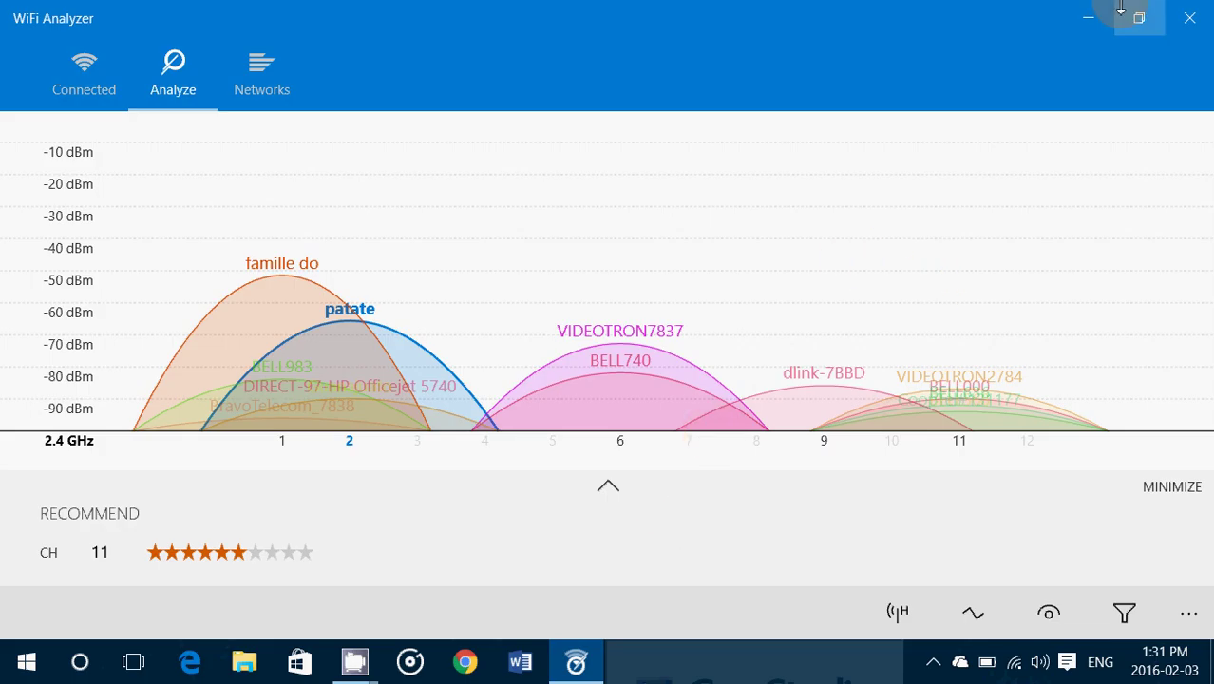
pyautogui.click(1189, 17)
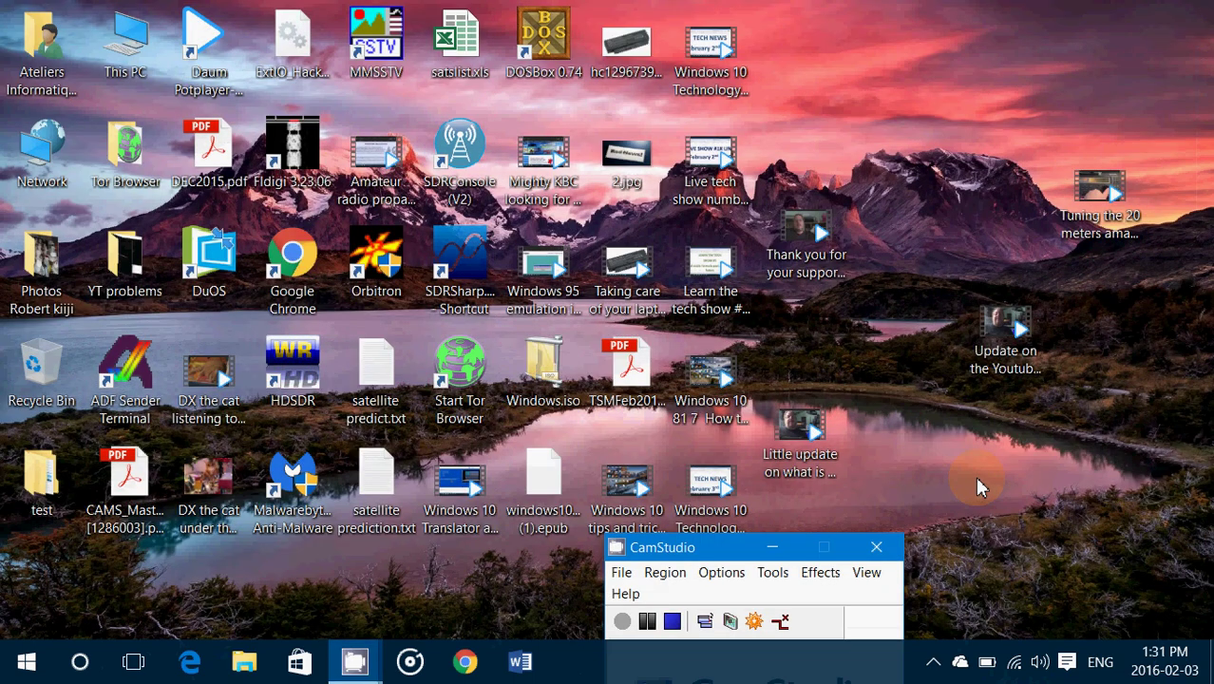